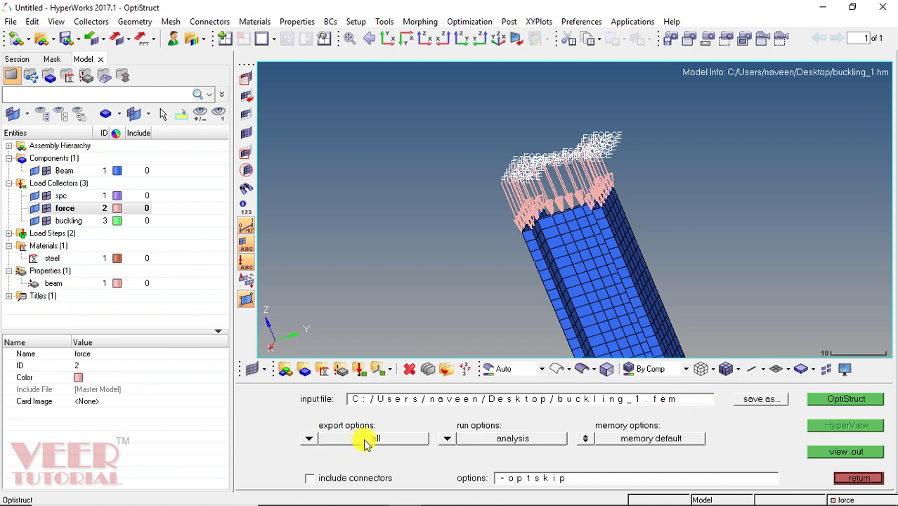
- Run the OptiStruct analysis of buckling_1.fem with the analysis run option and open its results in HyperView
{"action": "left_click", "coordinate": [446, 438]}
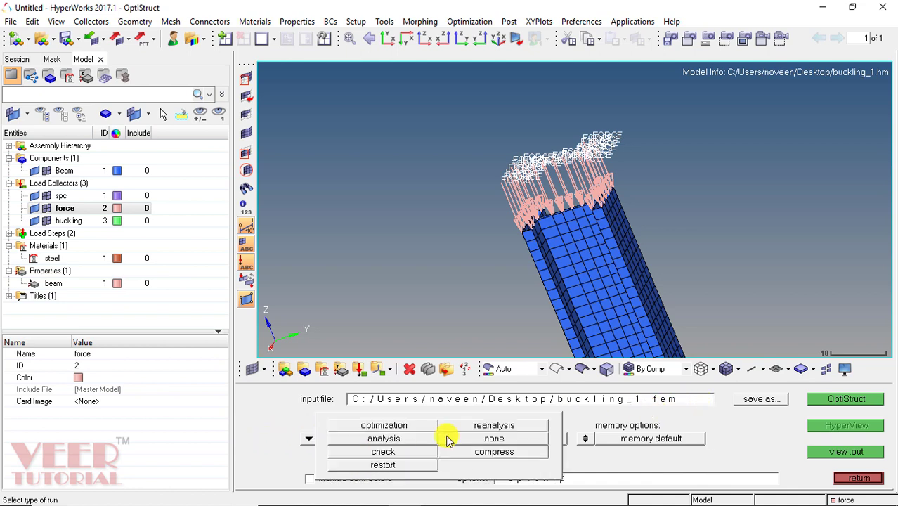
{"action": "left_click", "coordinate": [384, 437]}
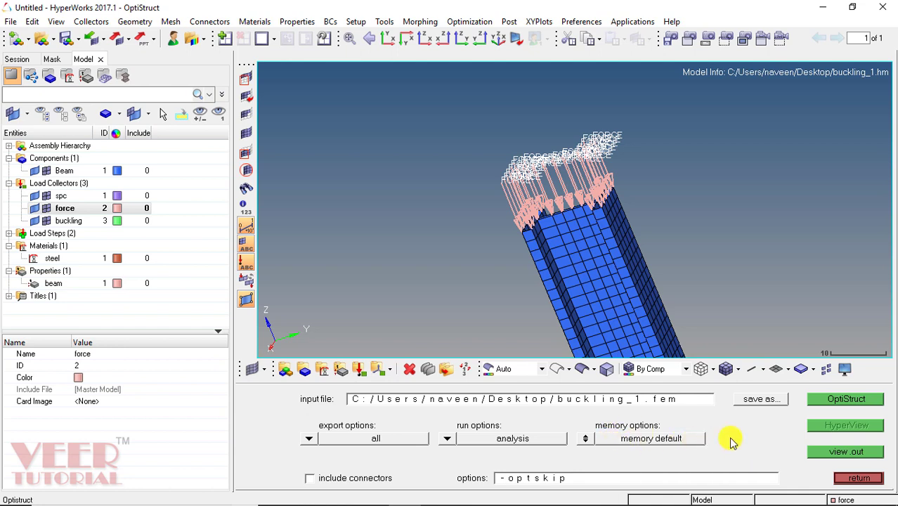
{"action": "left_click", "coordinate": [849, 399]}
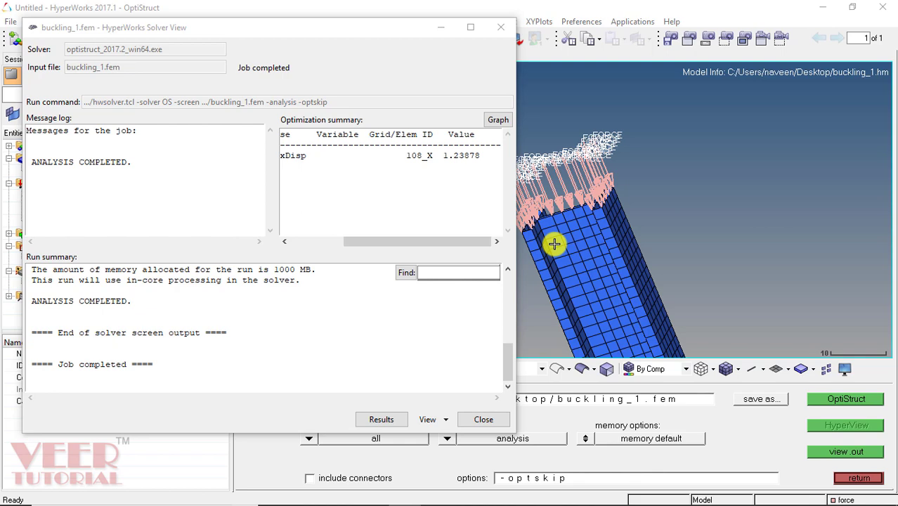
{"action": "left_click", "coordinate": [381, 420]}
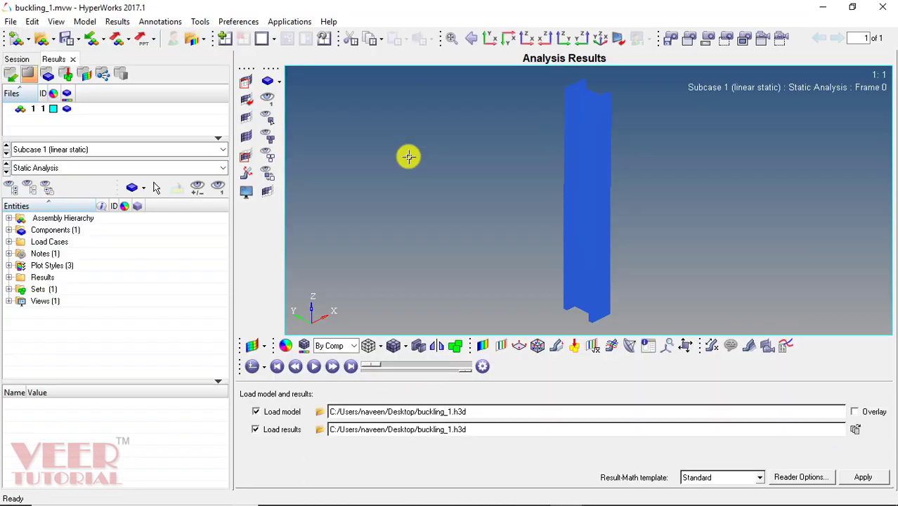
- Plot the displacement magnitude contour on the beam for Subcase 1 (linear static)
{"action": "left_click", "coordinate": [90, 153]}
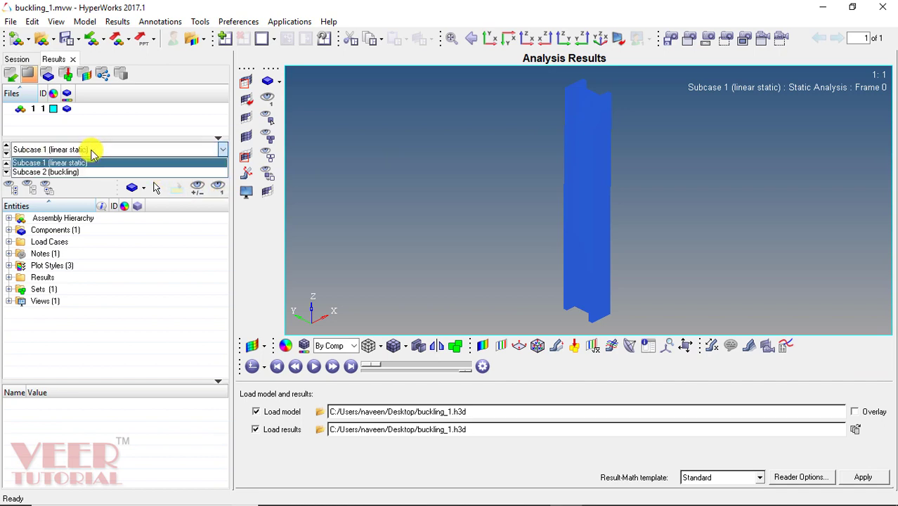
{"action": "left_click", "coordinate": [67, 163]}
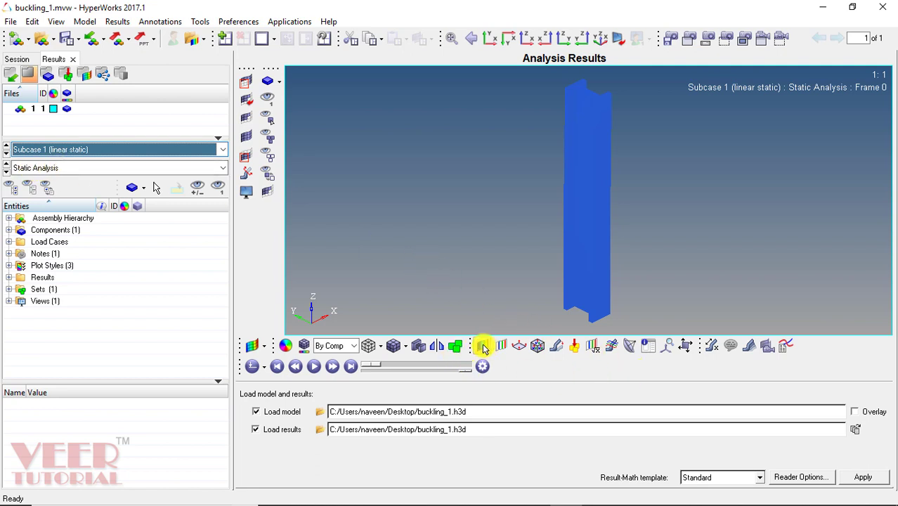
{"action": "left_click", "coordinate": [482, 345]}
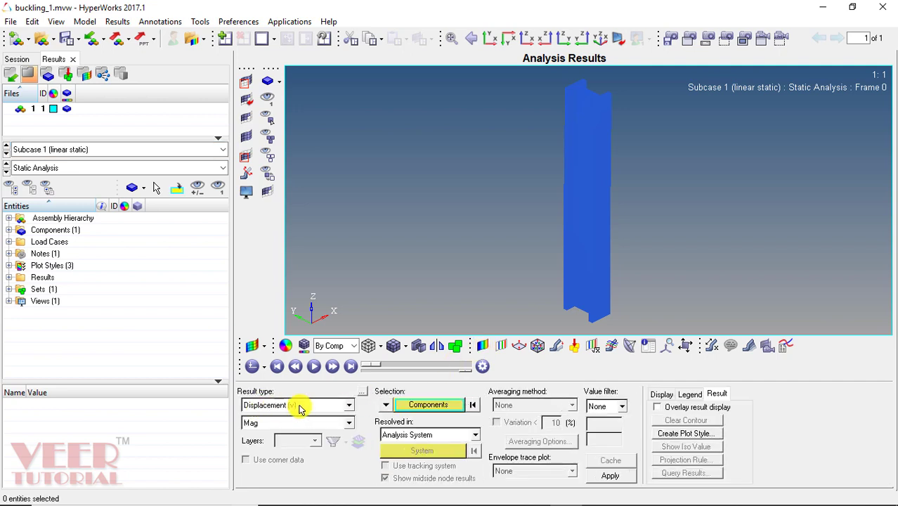
{"action": "left_click", "coordinate": [610, 477]}
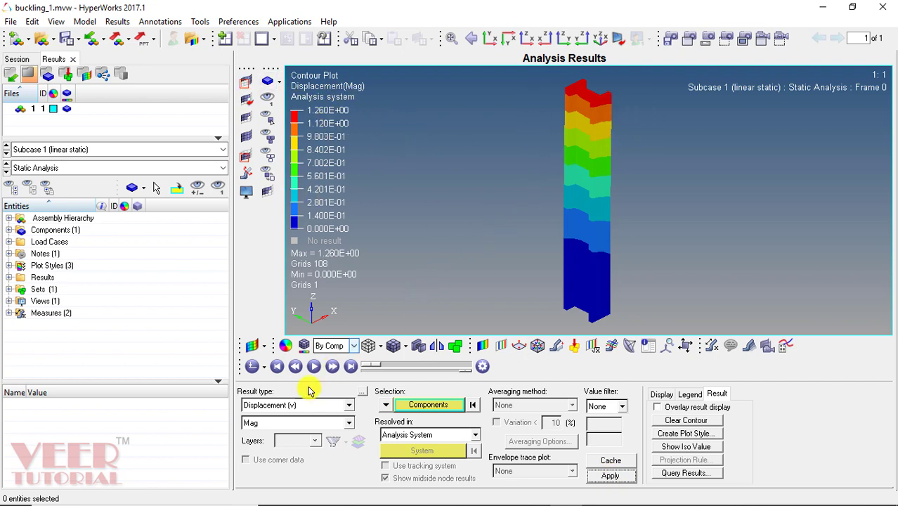
- Plot the von Mises Element Stresses (2D & 3D) contour for the linear static subcase and inspect the beam from another side
{"action": "left_click", "coordinate": [289, 405]}
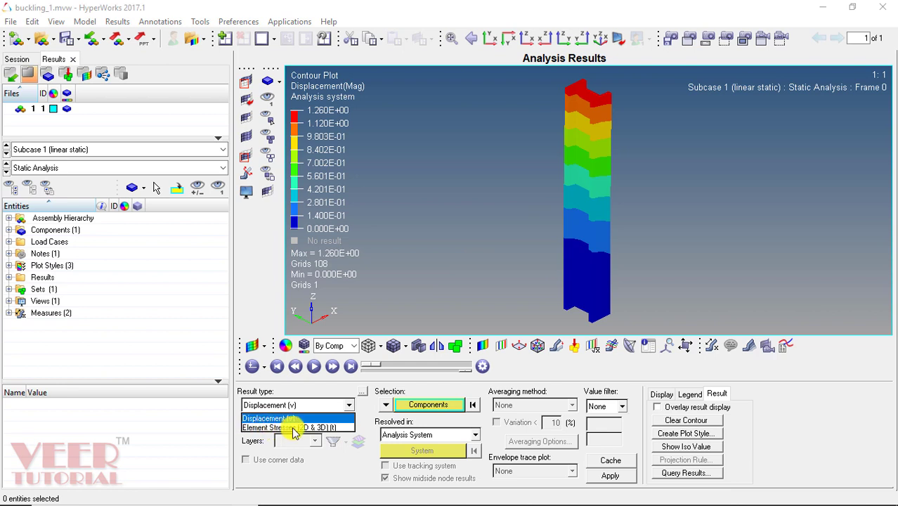
{"action": "left_click", "coordinate": [291, 427]}
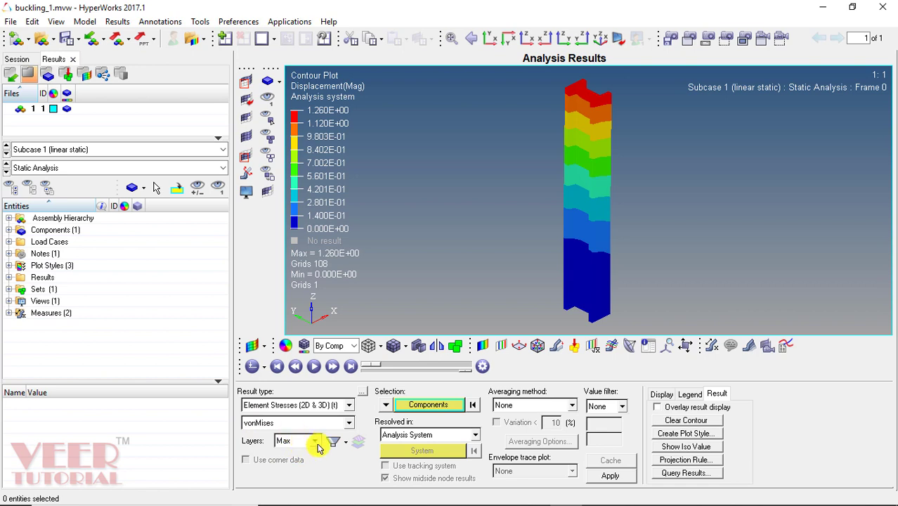
{"action": "left_click", "coordinate": [600, 475]}
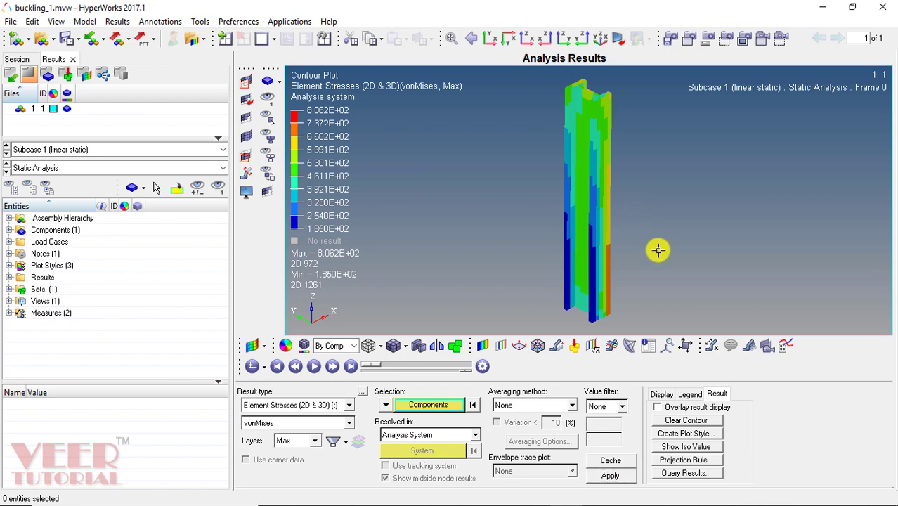
{"action": "left_click_drag", "start_coordinate": [658, 249], "coordinate": [478, 241], "text": "ctrl"}
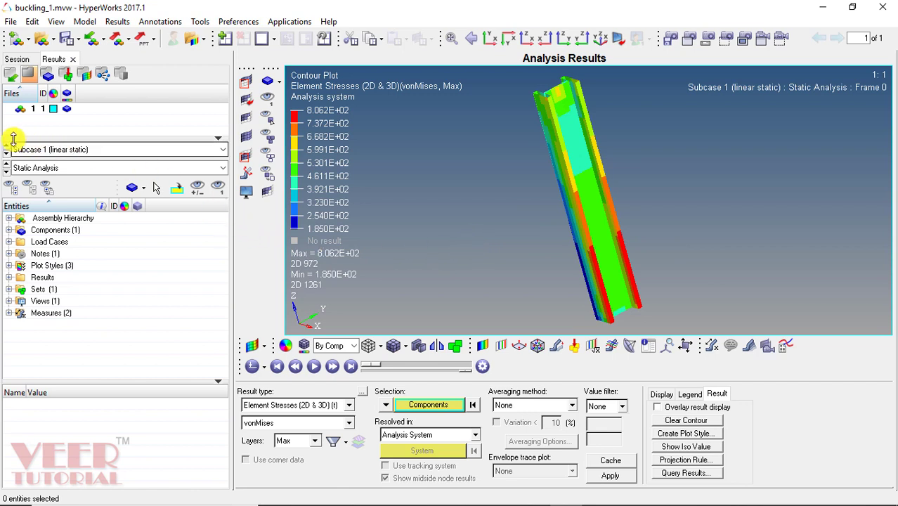
- Switch to Subcase 2 (buckling), Mode 1, and plot the Buckling Mode magnitude contour
{"action": "left_click", "coordinate": [77, 150]}
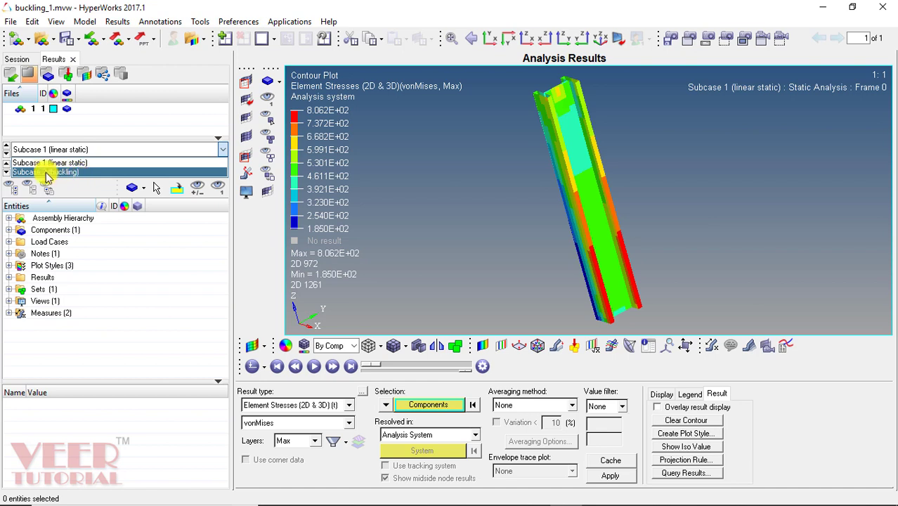
{"action": "left_click", "coordinate": [63, 173]}
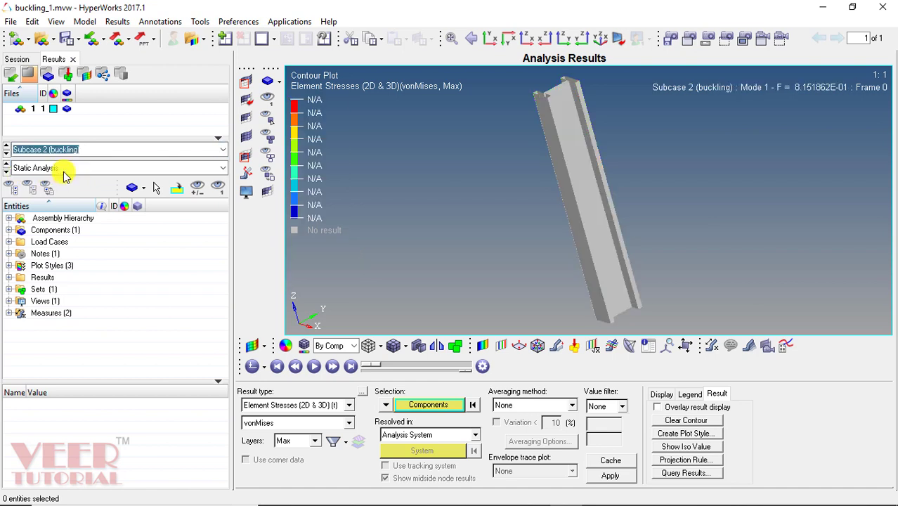
{"action": "left_click", "coordinate": [40, 169]}
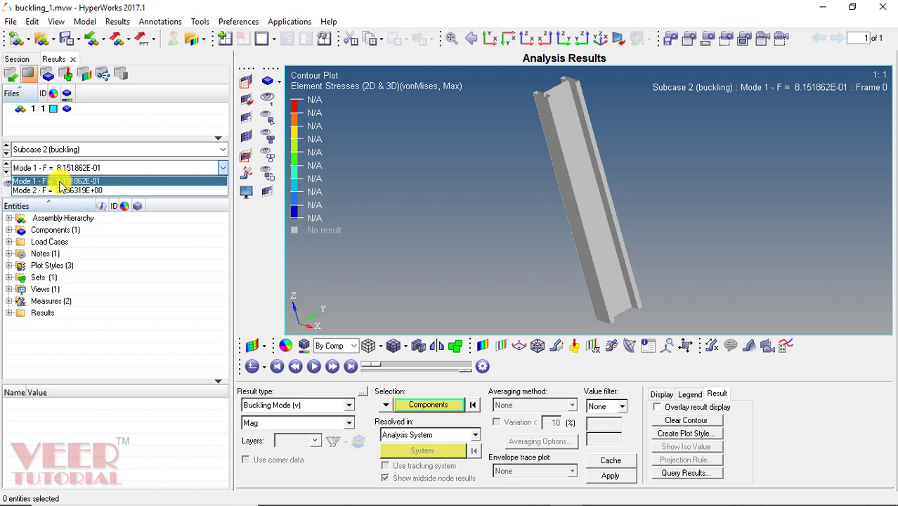
{"action": "left_click", "coordinate": [61, 181]}
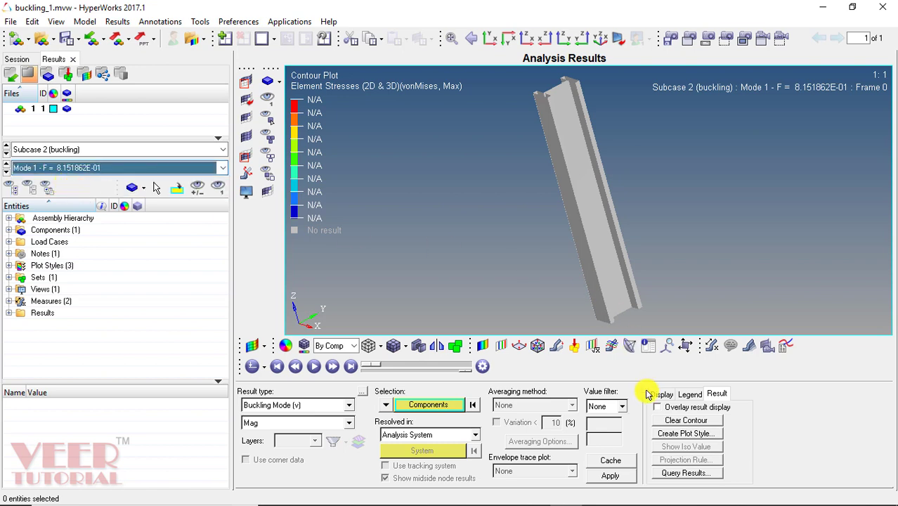
{"action": "left_click", "coordinate": [610, 476]}
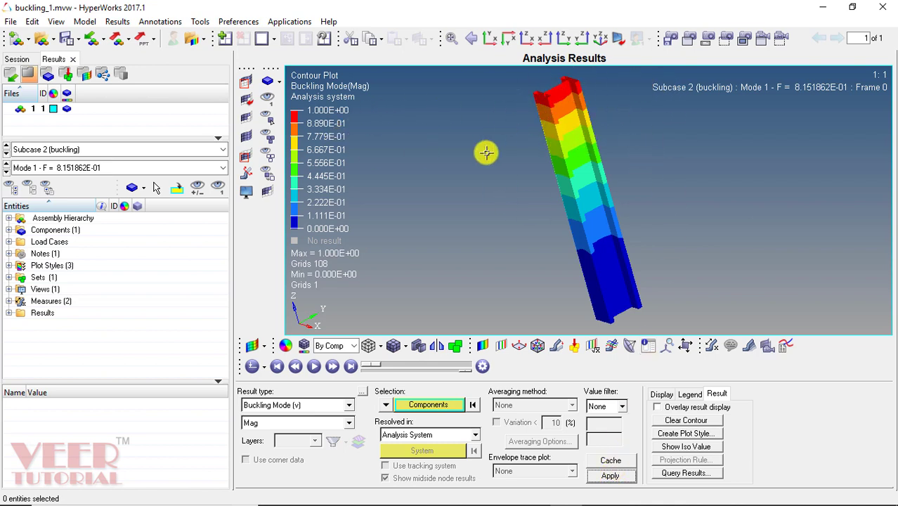
- Show the buckling magnitude contour for Mode 2
{"action": "left_click", "coordinate": [77, 168]}
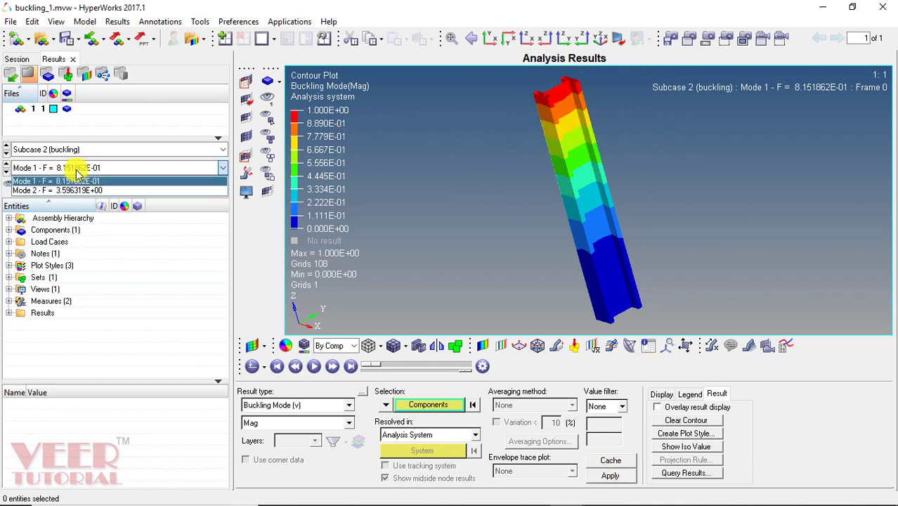
{"action": "left_click", "coordinate": [38, 190]}
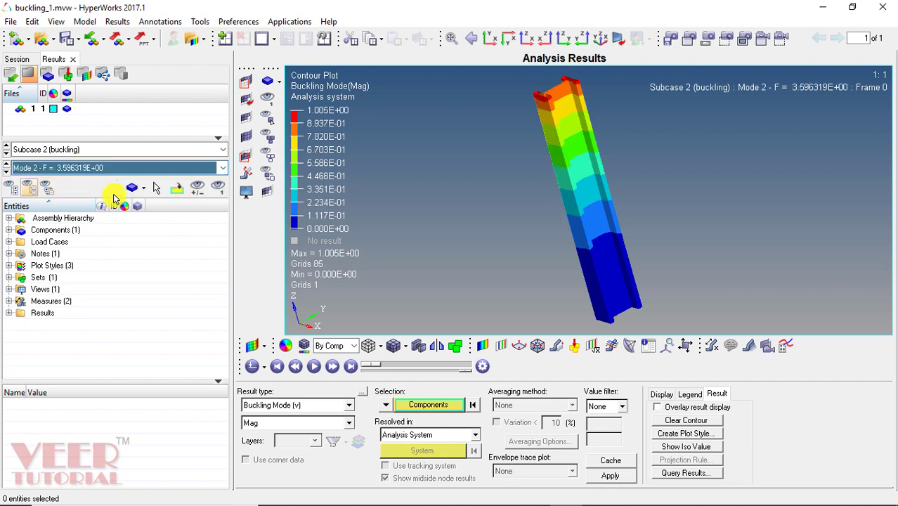
{"action": "left_click", "coordinate": [610, 475]}
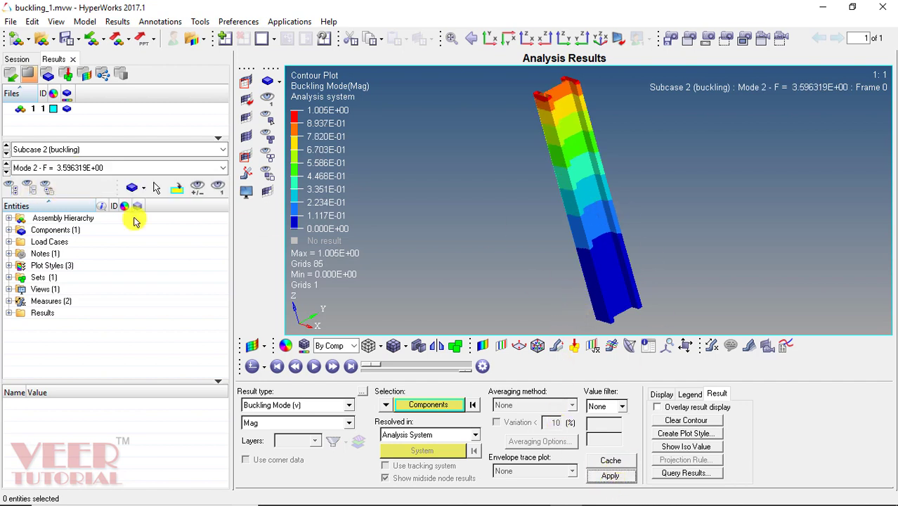
- Return the buckling subcase to Mode 1 and reapply its magnitude contour
{"action": "left_click", "coordinate": [101, 169]}
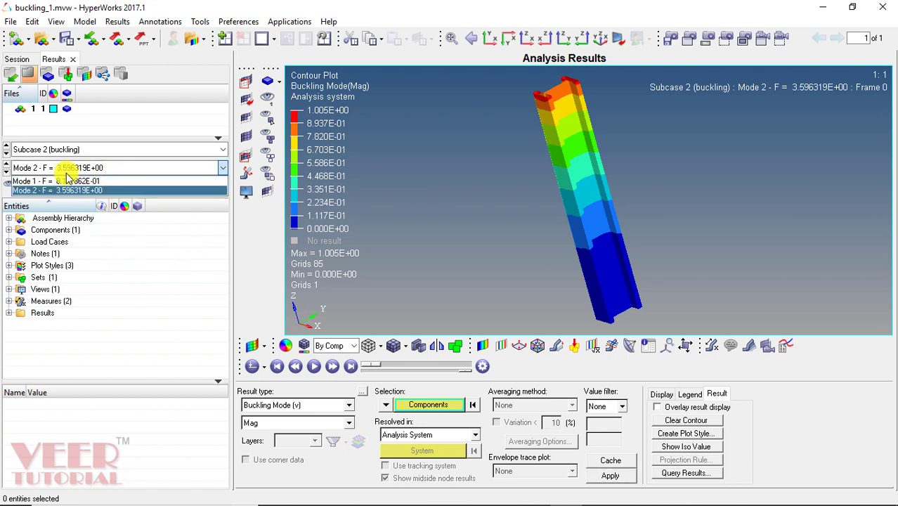
{"action": "left_click", "coordinate": [26, 182]}
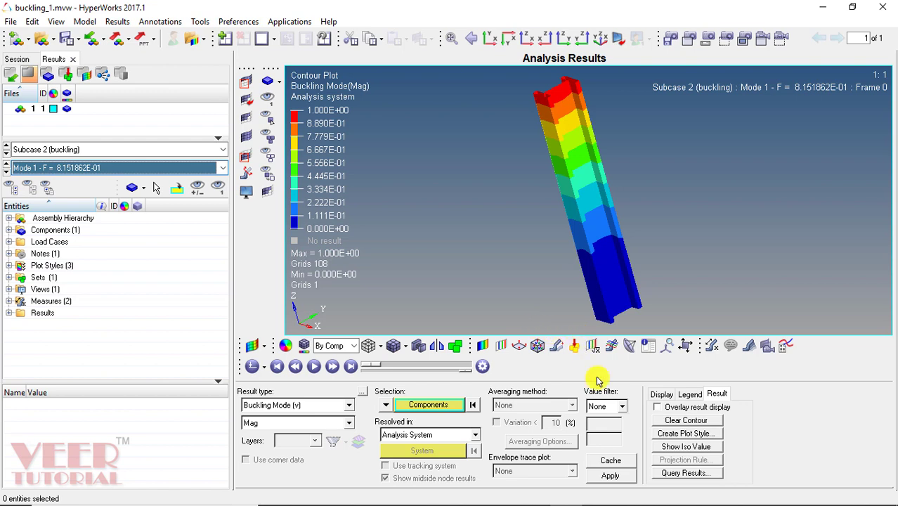
{"action": "left_click", "coordinate": [609, 476]}
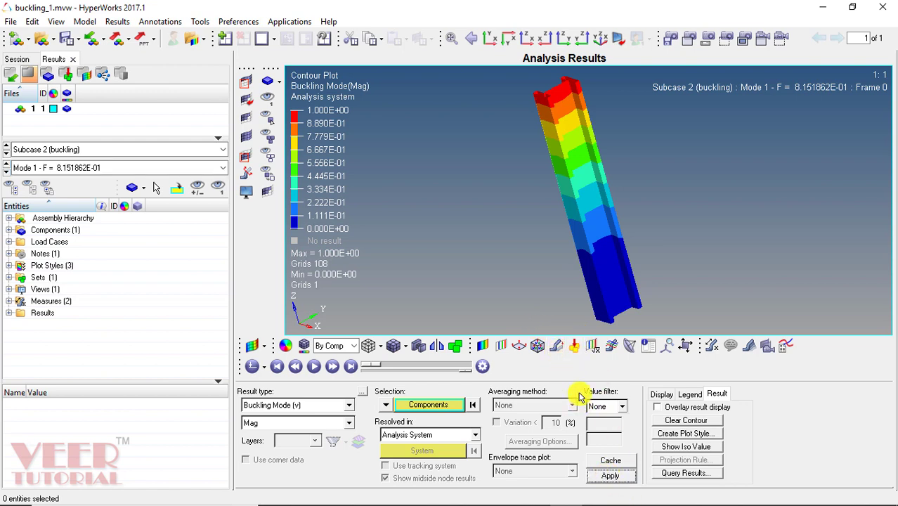
- Set the deformed shape's uniform scale factor to 100 for the buckling mode result and apply it
{"action": "left_click", "coordinate": [556, 347]}
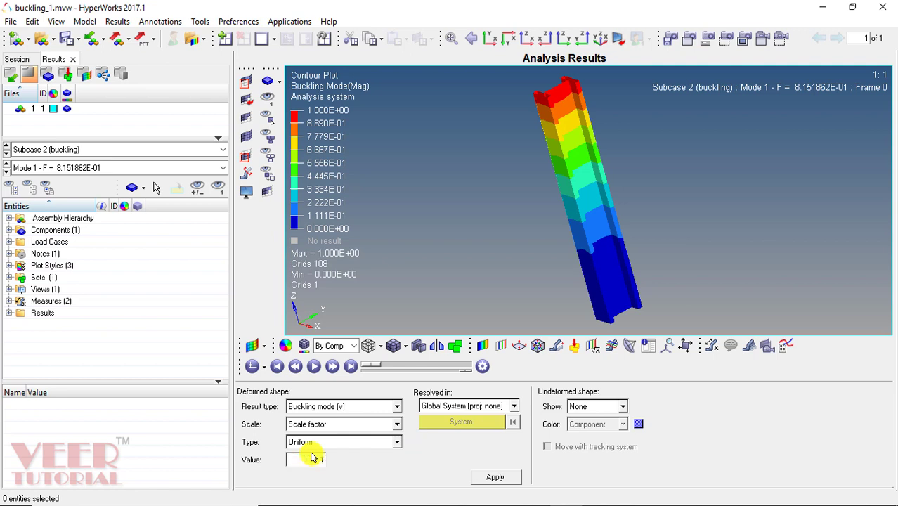
{"action": "type", "text": "100"}
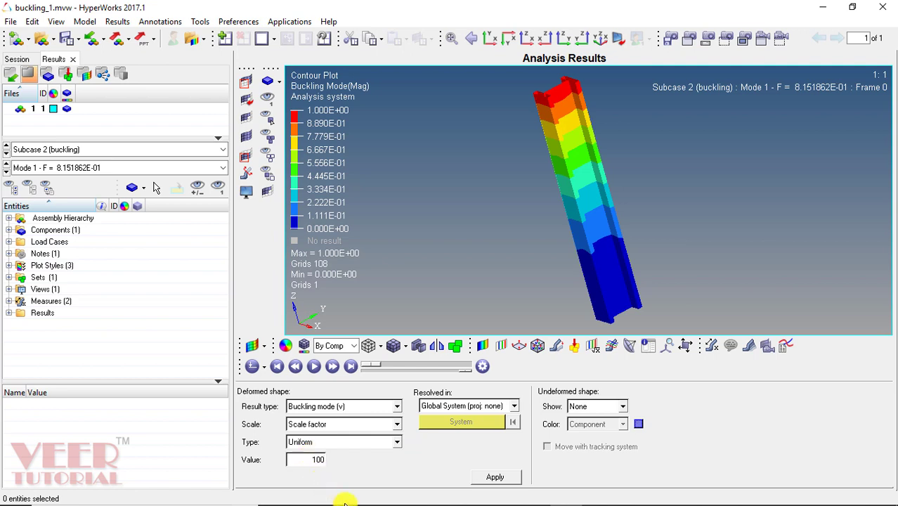
{"action": "left_click", "coordinate": [495, 478]}
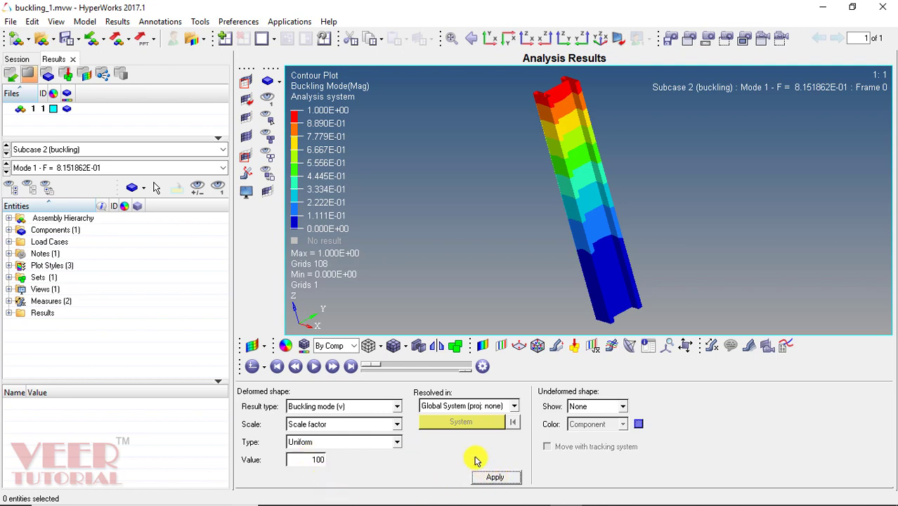
- Animate the Mode 1 buckling deformation, pausing and replaying it to examine the bending of the beam
{"action": "left_click", "coordinate": [314, 370]}
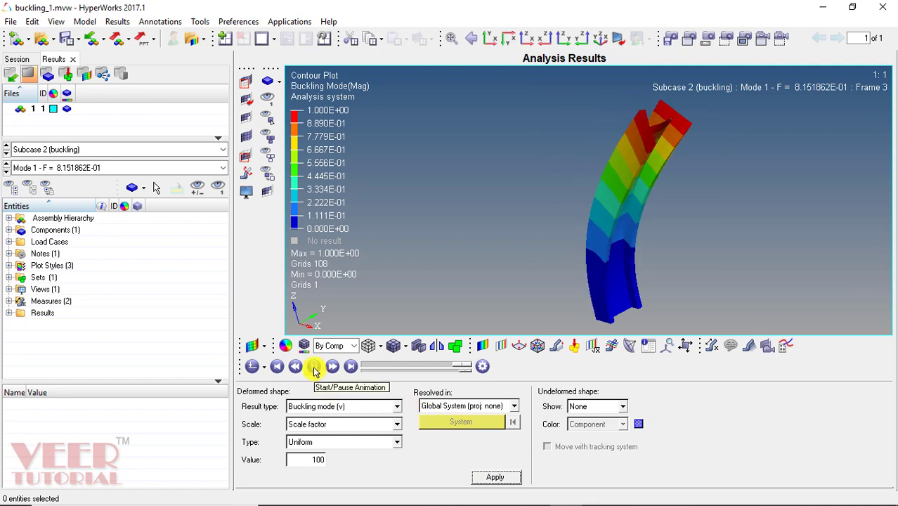
{"action": "left_click", "coordinate": [314, 370]}
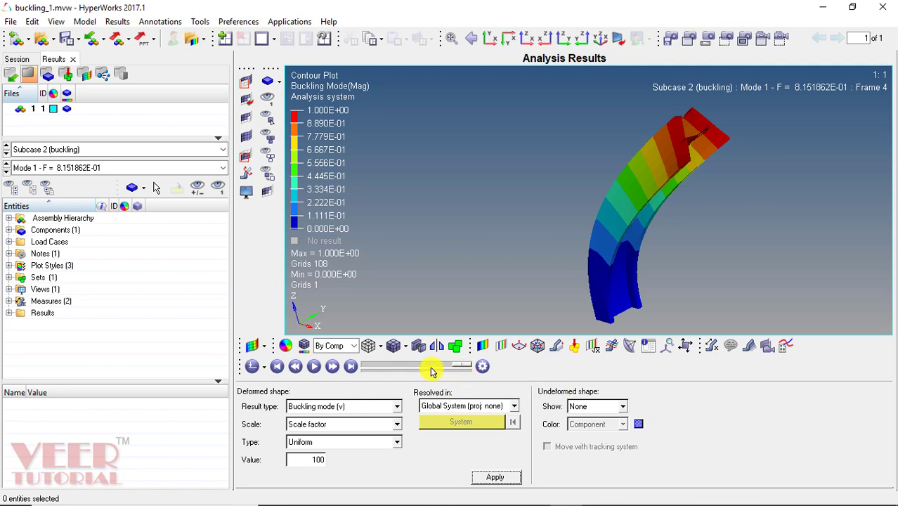
{"action": "left_click", "coordinate": [313, 367]}
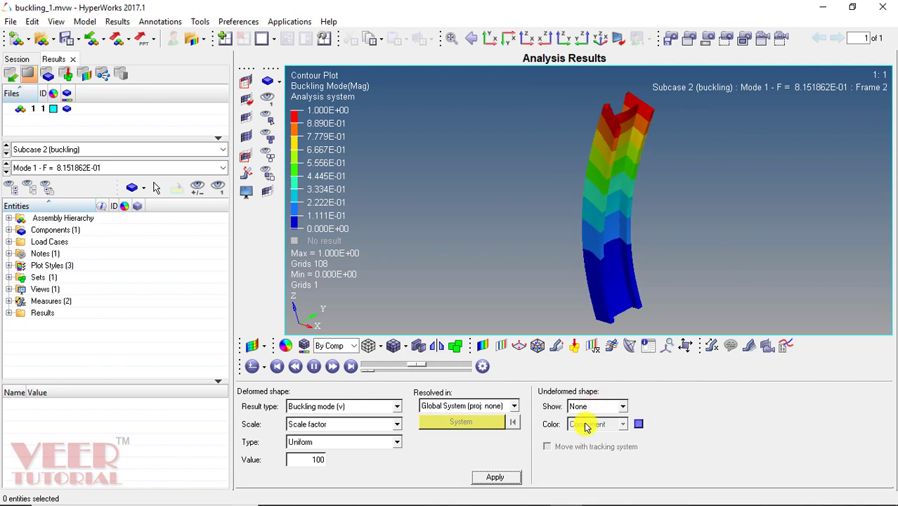
{"action": "left_click", "coordinate": [313, 366]}
- Switch to buckling Mode 2, apply the deformed shape with scale factor 100 and animate it
{"action": "left_click", "coordinate": [53, 168]}
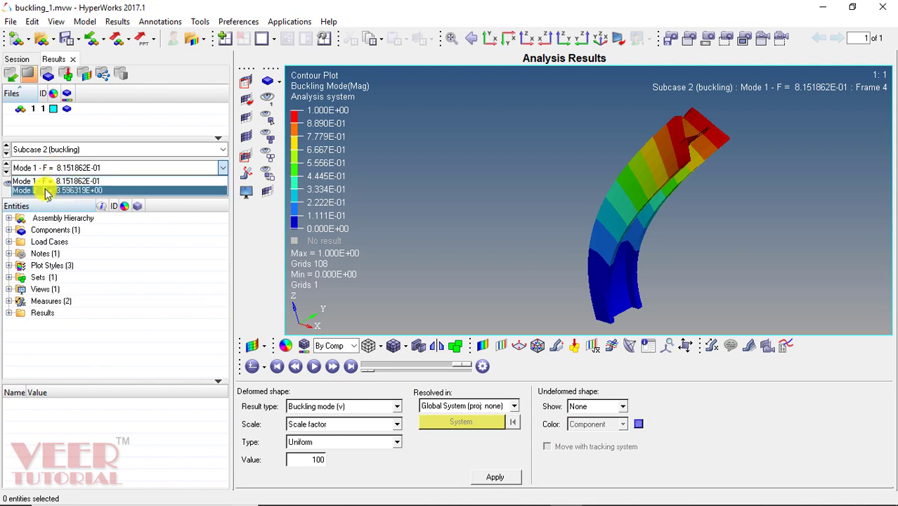
{"action": "left_click", "coordinate": [45, 190]}
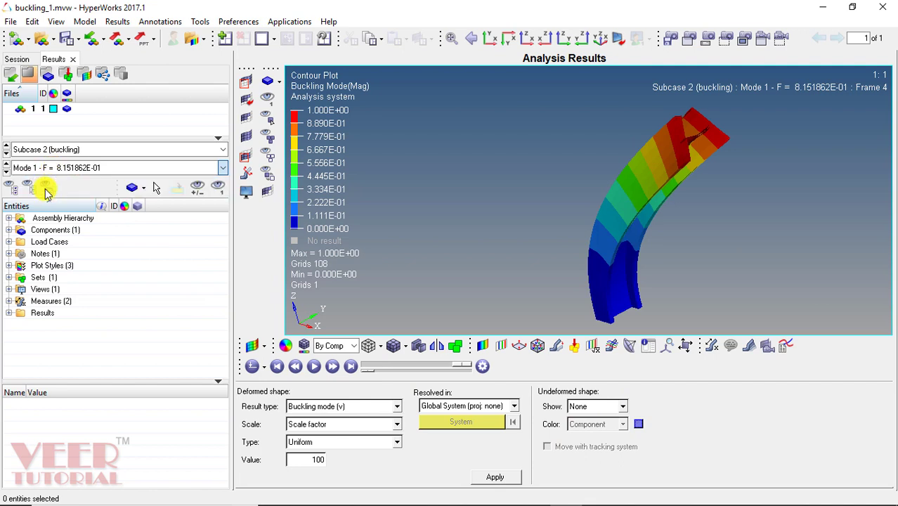
{"action": "left_click", "coordinate": [495, 476]}
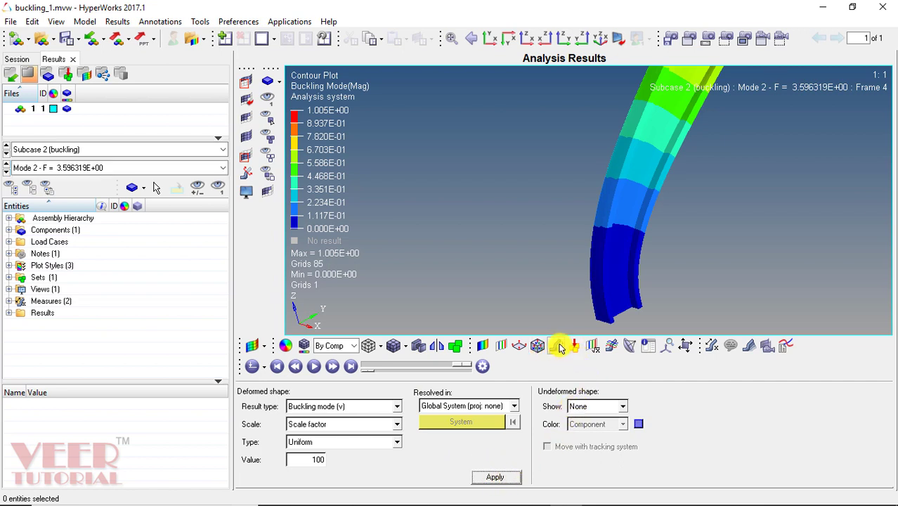
{"action": "key", "text": "Tab"}
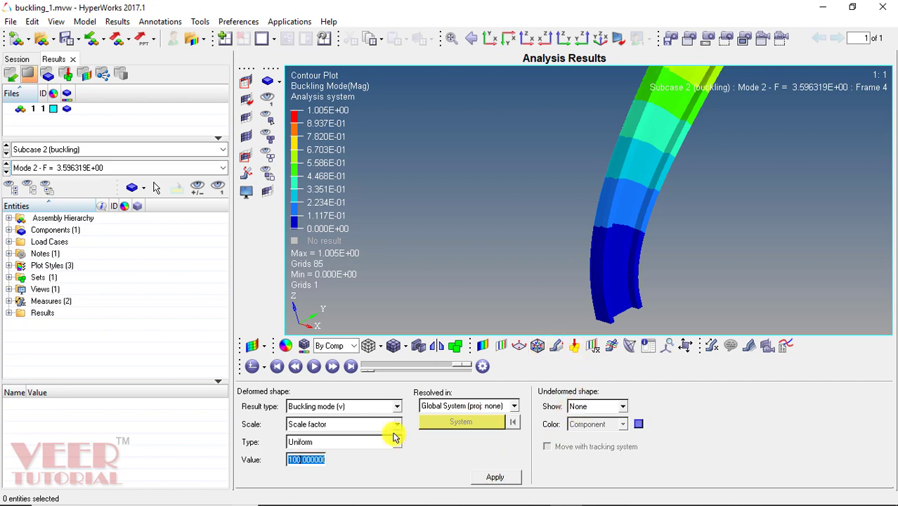
{"action": "left_click", "coordinate": [313, 366]}
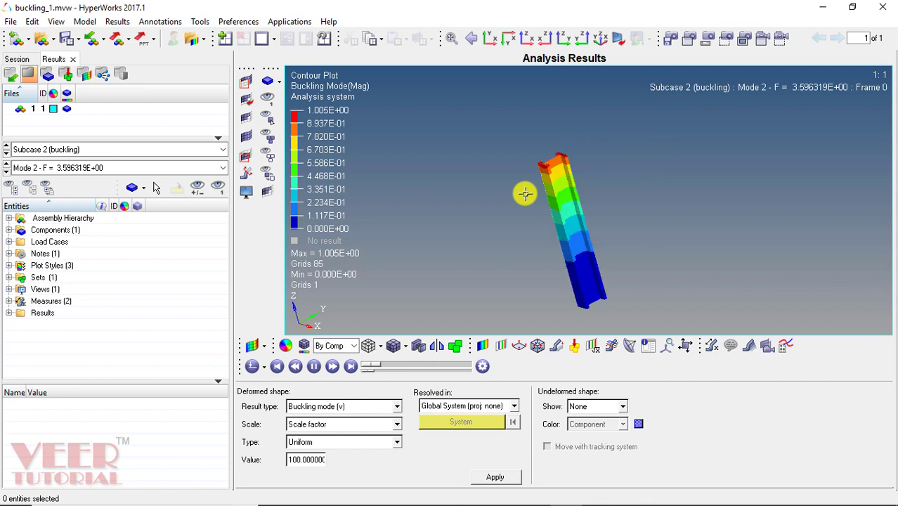
- Exit HyperView without saving the session, close the completed solver run window and leave the OptiStruct run setup
{"action": "left_click", "coordinate": [14, 22]}
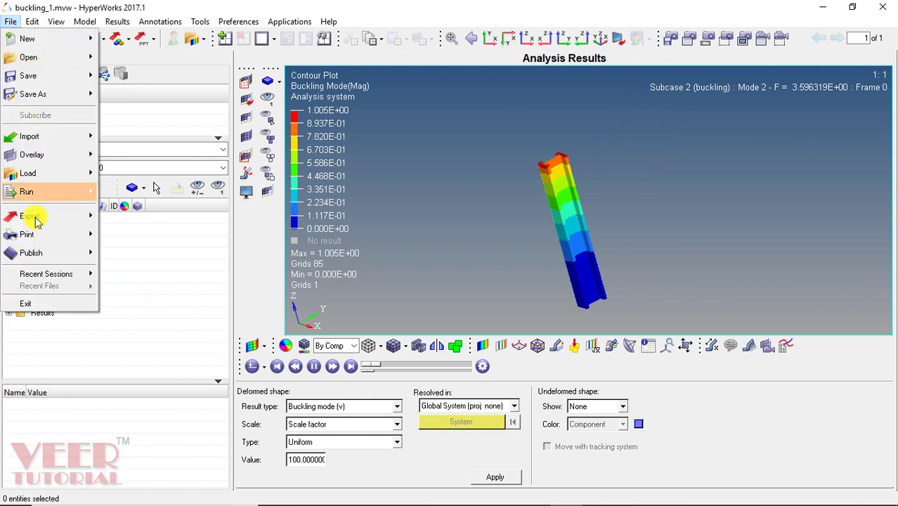
{"action": "left_click", "coordinate": [49, 304]}
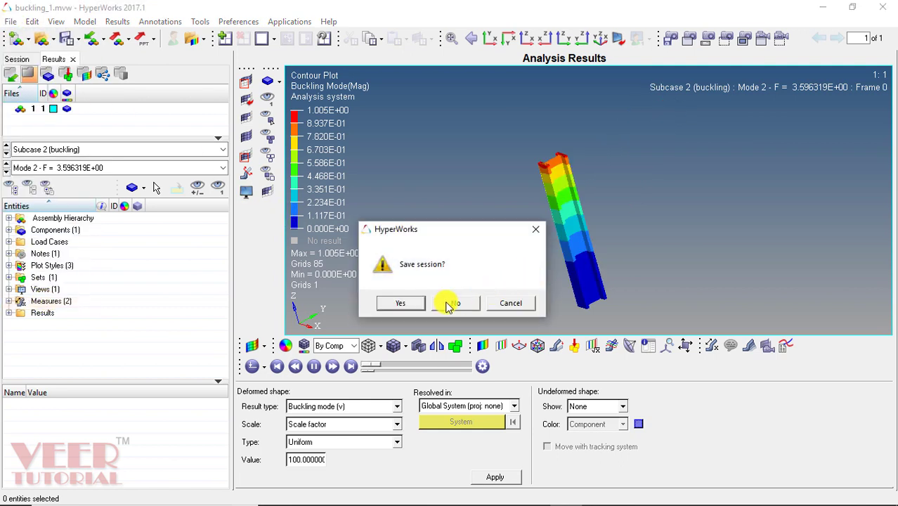
{"action": "left_click", "coordinate": [461, 307]}
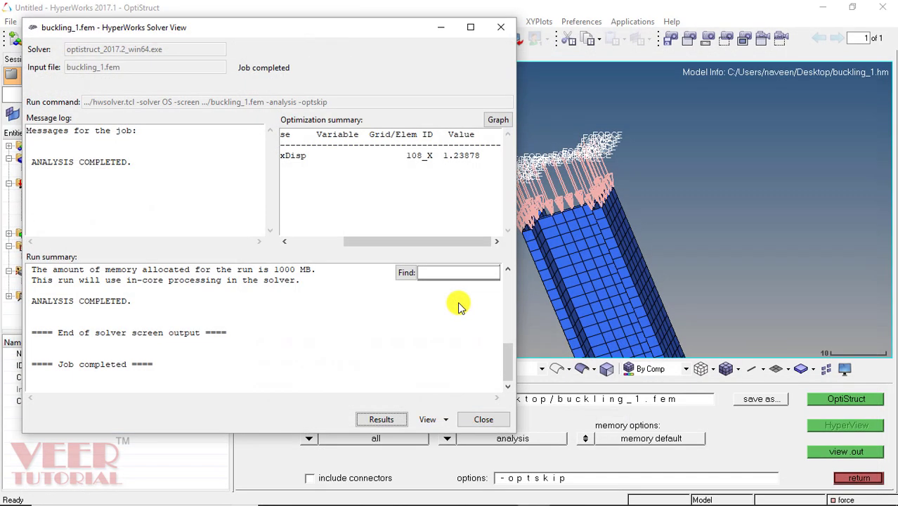
{"action": "left_click", "coordinate": [484, 417]}
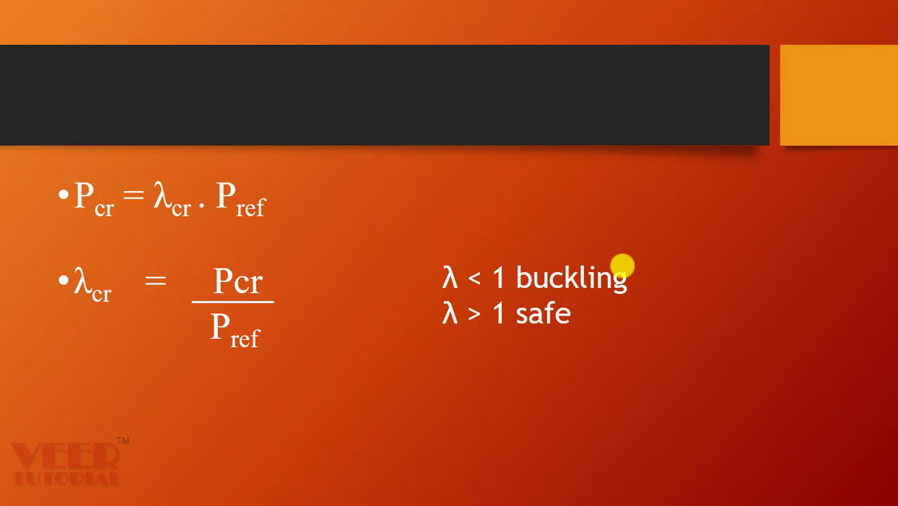
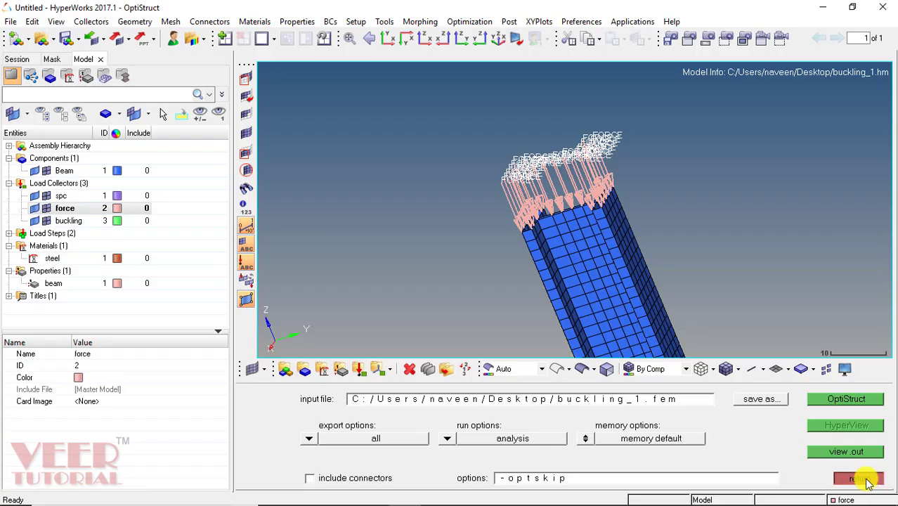
{"action": "left_click", "coordinate": [858, 478]}
- Delete the existing force load collector together with its loads
{"action": "left_click", "coordinate": [63, 209]}
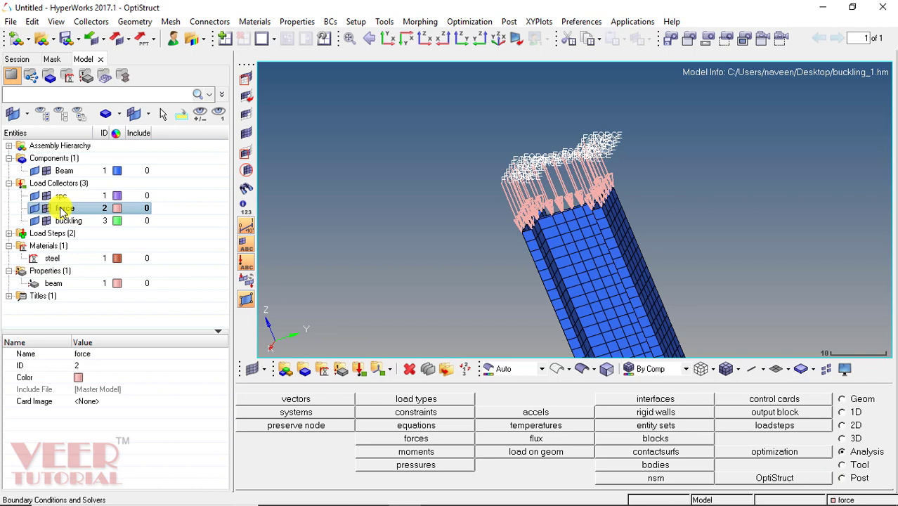
{"action": "left_click", "coordinate": [105, 209]}
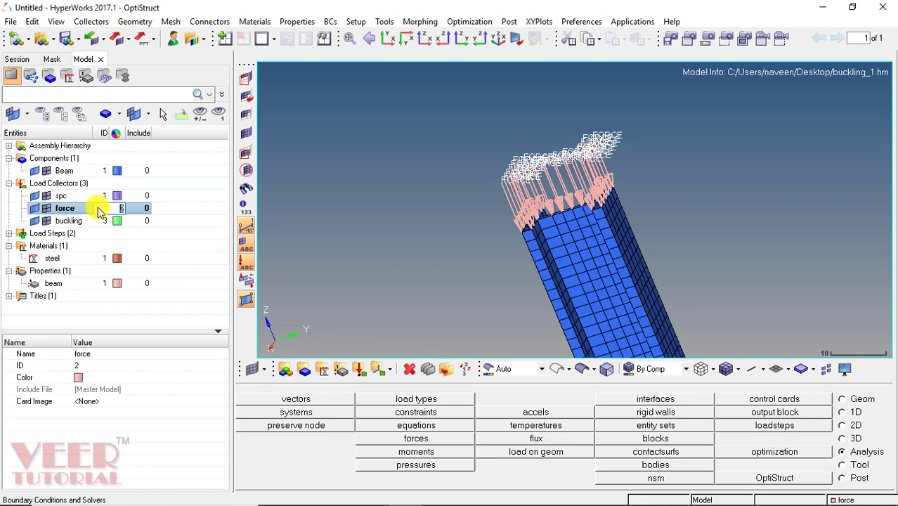
{"action": "right_click", "coordinate": [71, 213]}
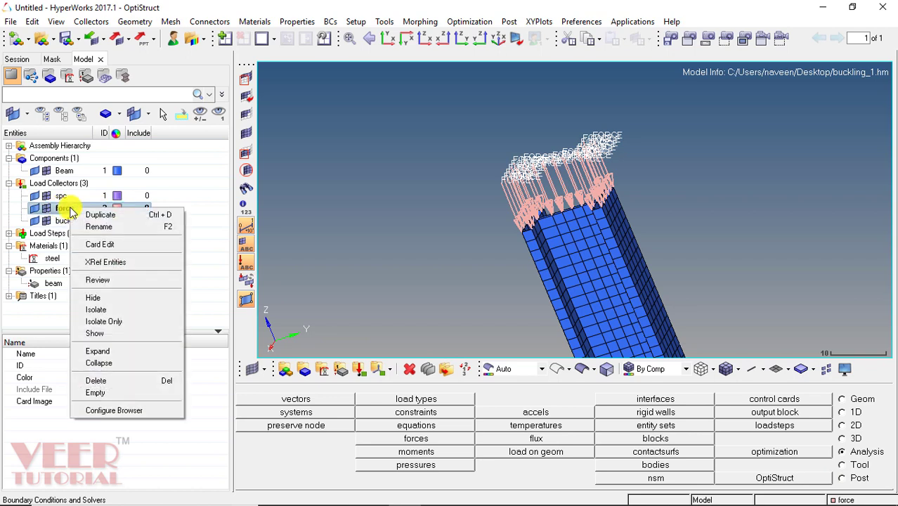
{"action": "left_click", "coordinate": [97, 380]}
{"action": "left_click", "coordinate": [421, 292]}
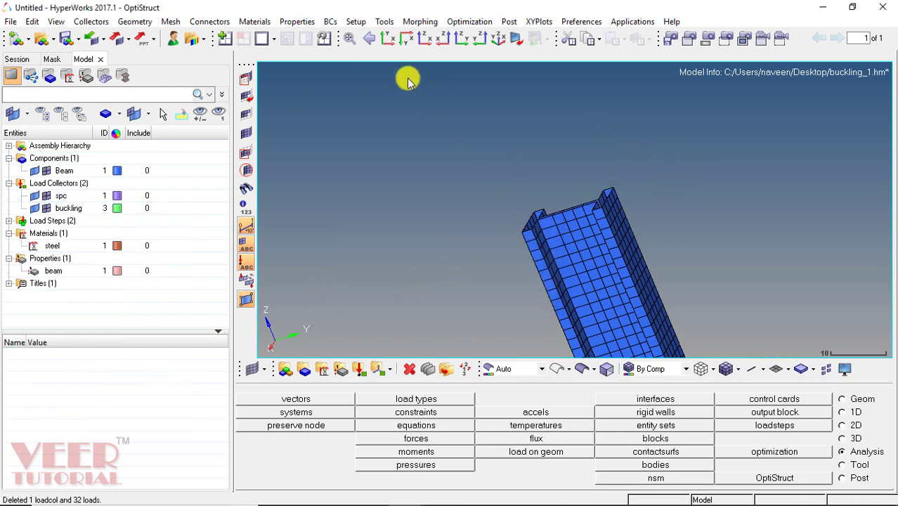
- Create a new load collector named force with a pink colour and no card image
{"action": "left_click", "coordinate": [359, 370]}
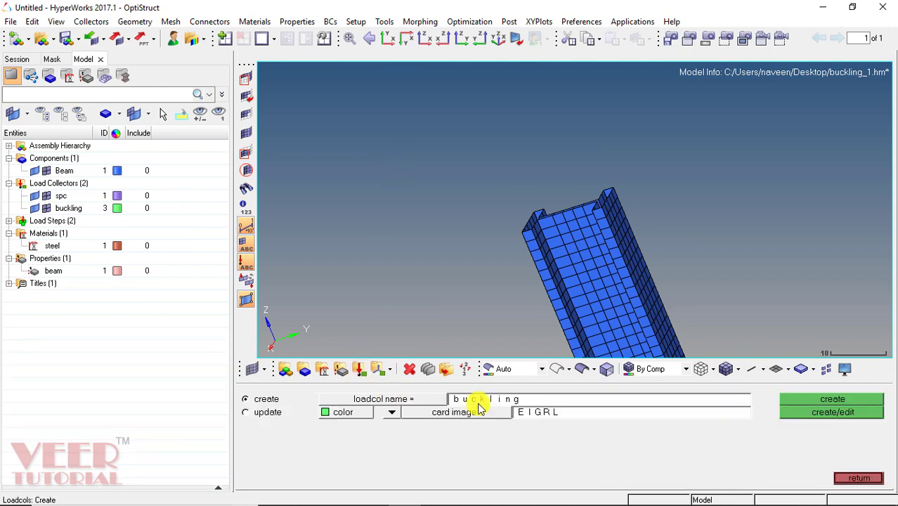
{"action": "left_click", "coordinate": [524, 399]}
{"action": "type", "text": "f_"}
{"action": "type", "text": "orce"}
{"action": "left_click", "coordinate": [343, 413]}
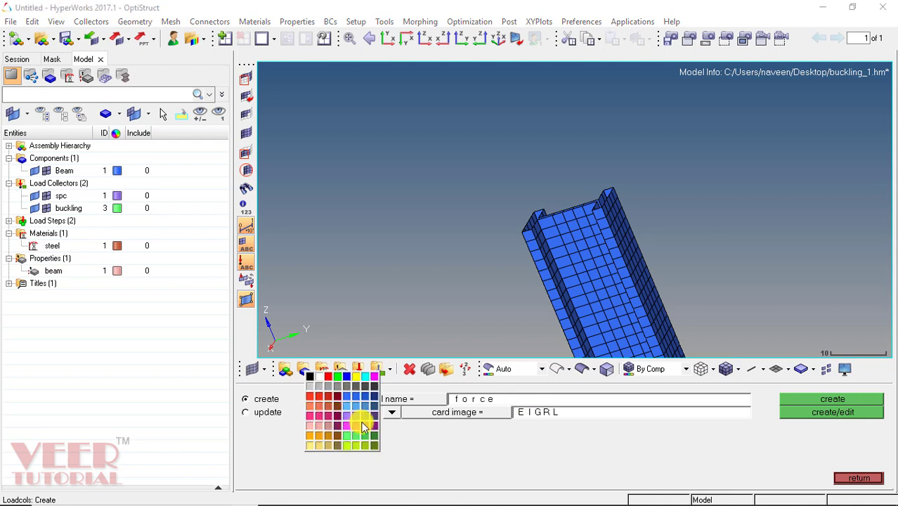
{"action": "left_click", "coordinate": [325, 415]}
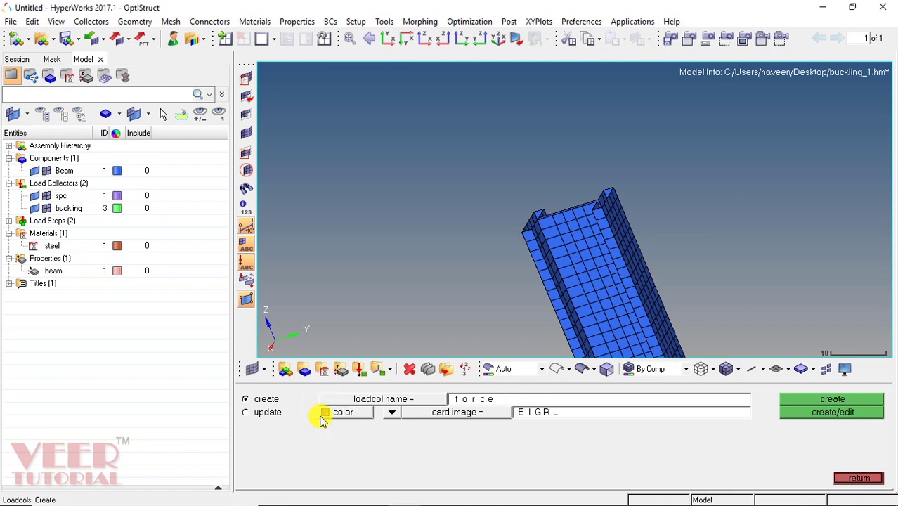
{"action": "left_click", "coordinate": [391, 414]}
{"action": "left_click", "coordinate": [388, 425]}
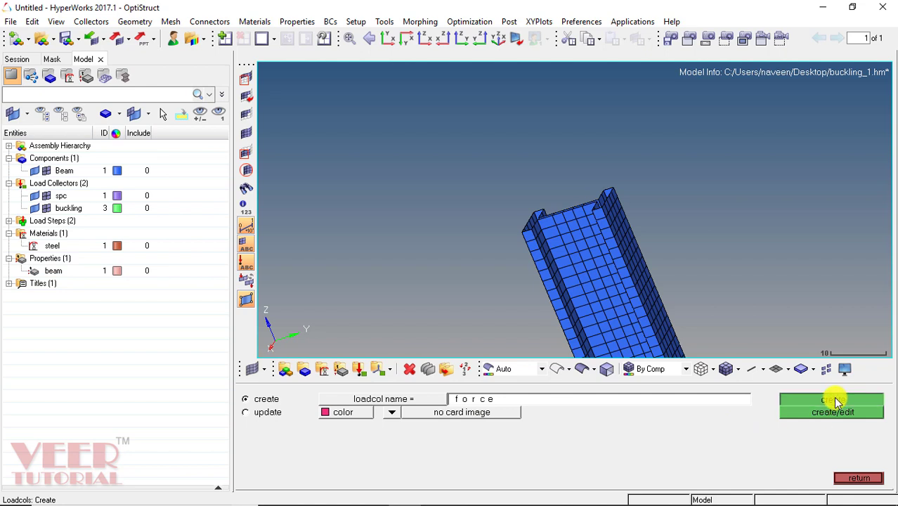
{"action": "left_click", "coordinate": [833, 398]}
{"action": "left_click", "coordinate": [858, 478]}
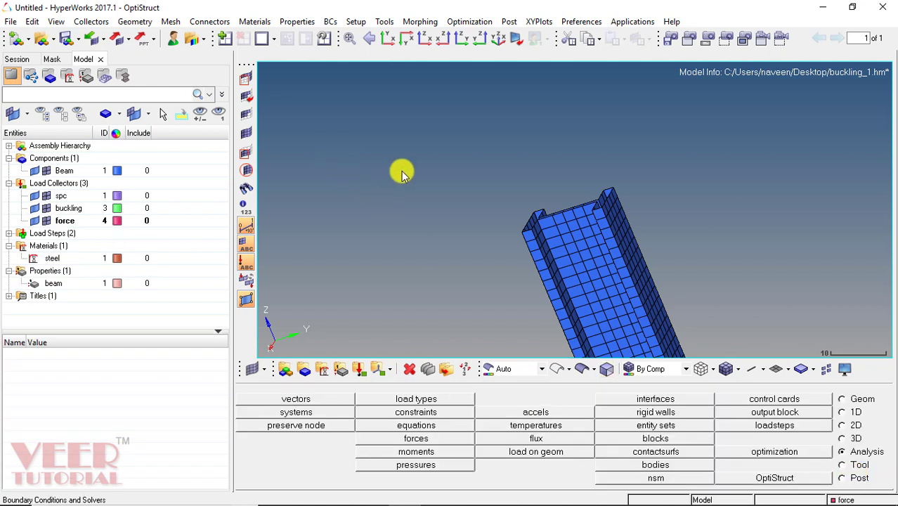
{"action": "left_click", "coordinate": [65, 220]}
{"action": "right_click", "coordinate": [68, 223]}
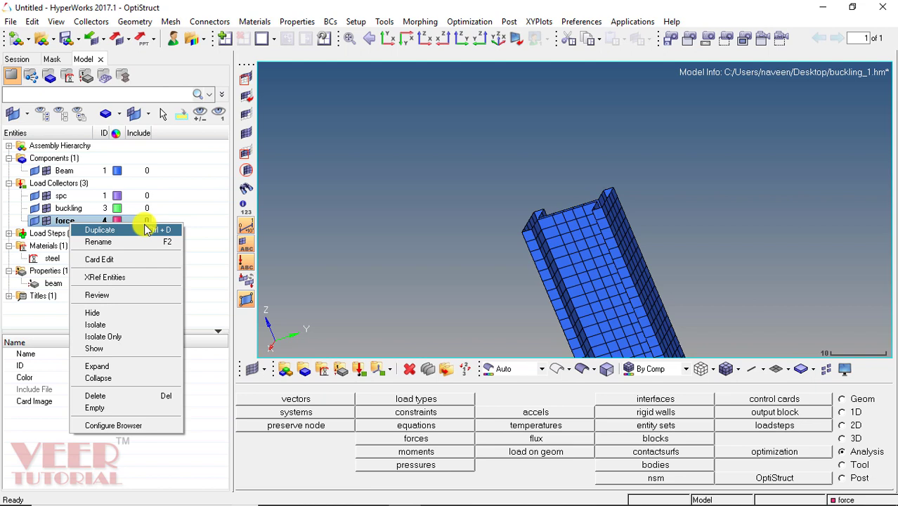
{"action": "left_click", "coordinate": [298, 250]}
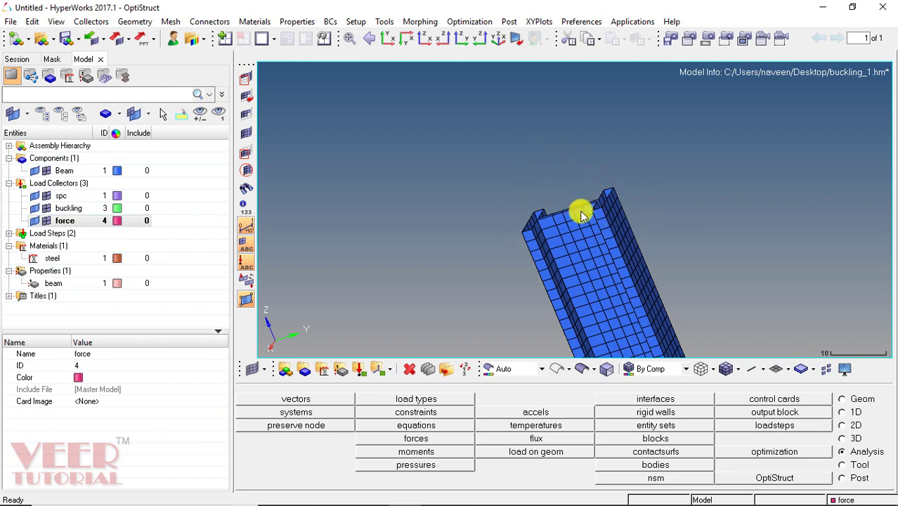
- Count the nodes on the beam's upper end face, selecting them on a plane defined by nodes along that edge
{"action": "left_click", "coordinate": [842, 465]}
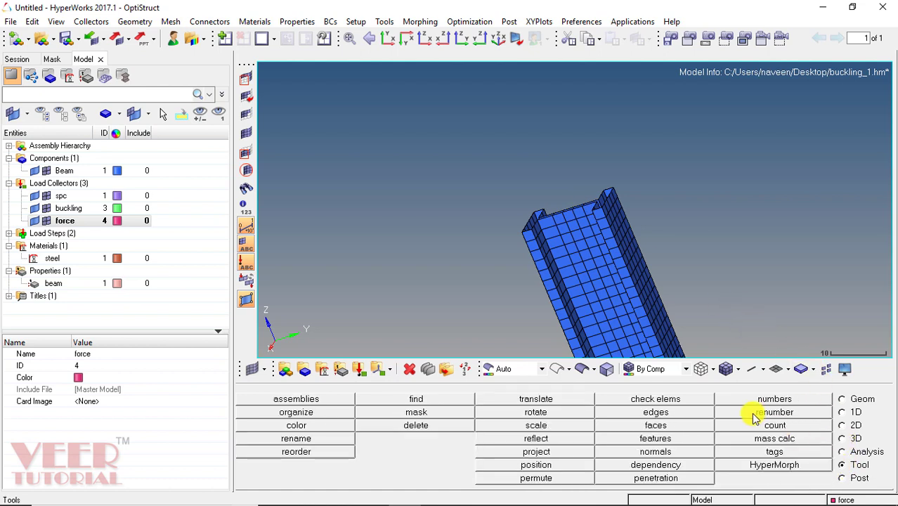
{"action": "left_click", "coordinate": [772, 426]}
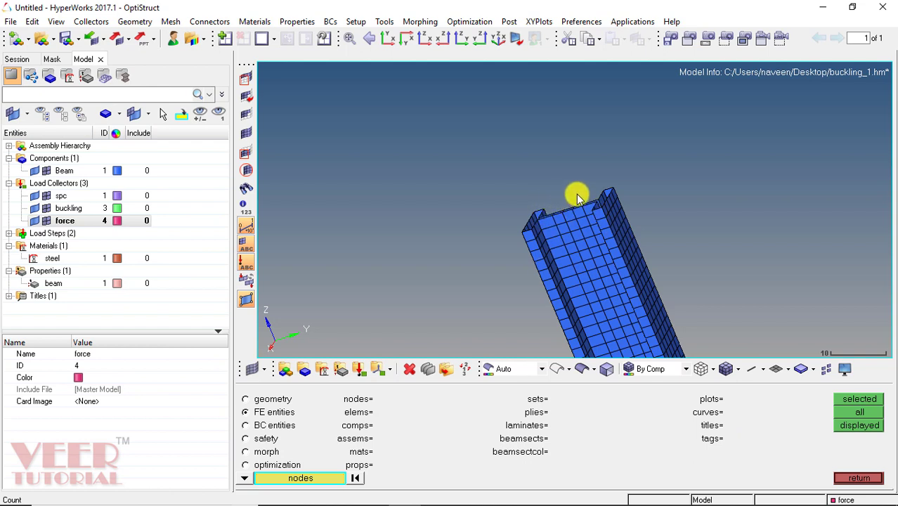
{"action": "scroll", "coordinate": [573, 215], "scroll_direction": "up", "scroll_amount": 2}
{"action": "scroll", "coordinate": [569, 207], "scroll_direction": "up", "scroll_amount": 1}
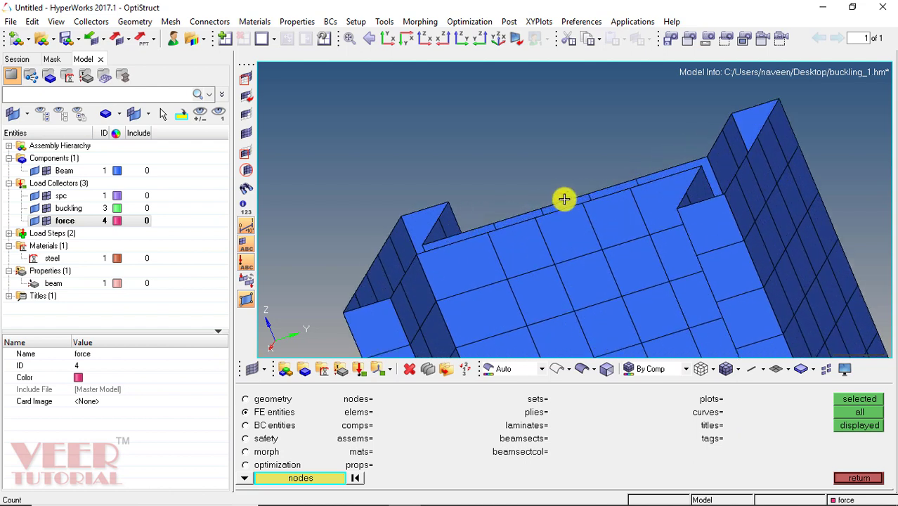
{"action": "left_click", "coordinate": [302, 479]}
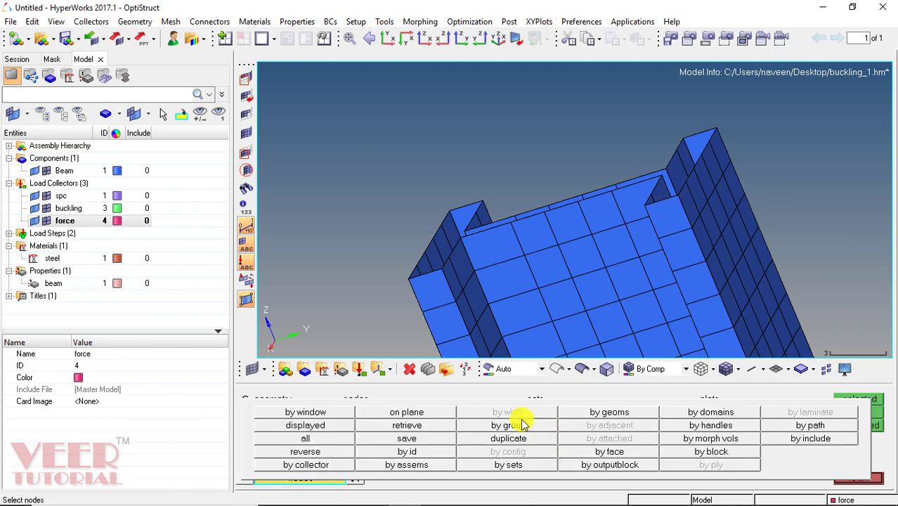
{"action": "left_click", "coordinate": [414, 415]}
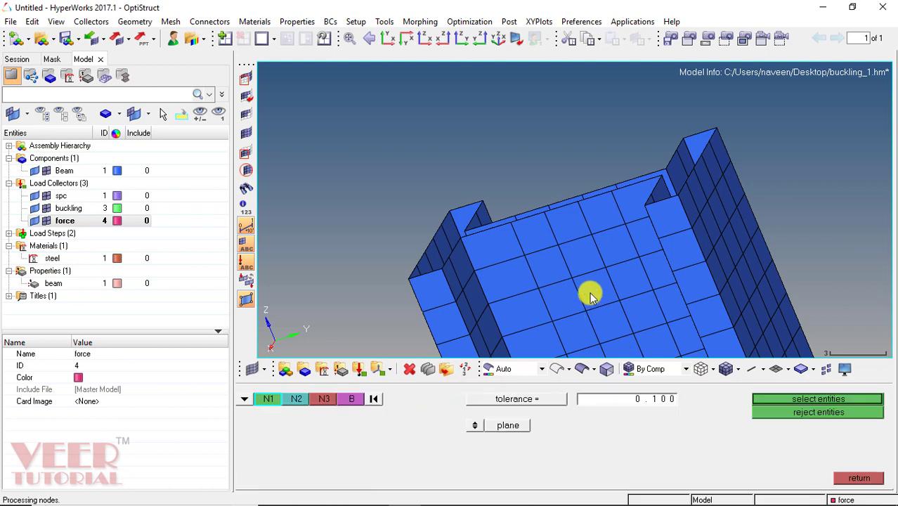
{"action": "left_click", "coordinate": [512, 224]}
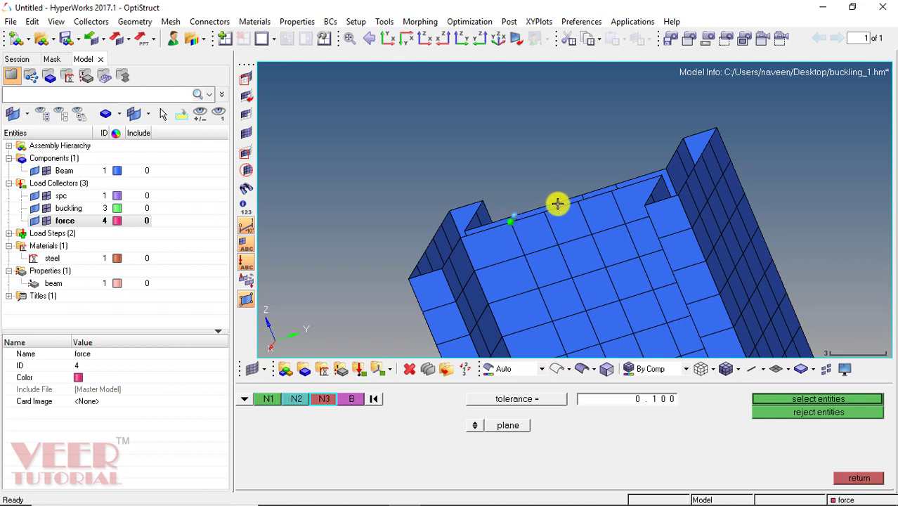
{"action": "left_click", "coordinate": [544, 210]}
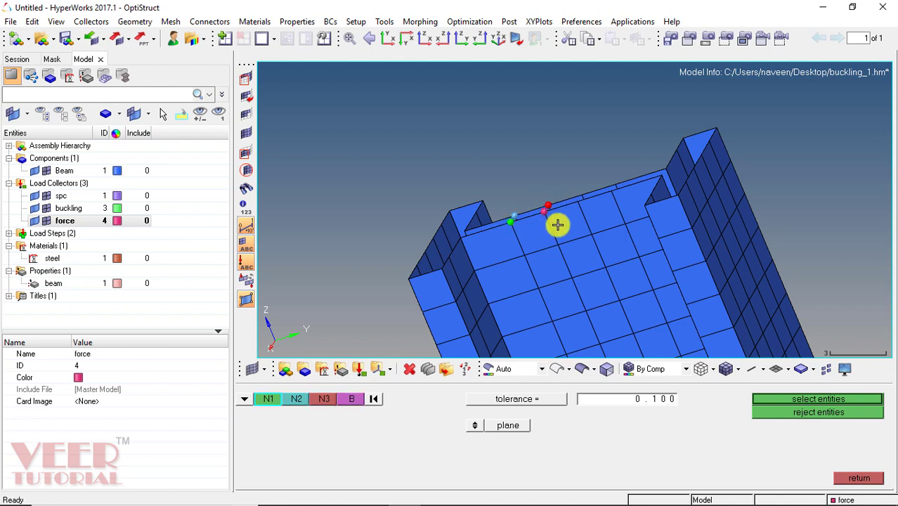
{"action": "left_click", "coordinate": [813, 400]}
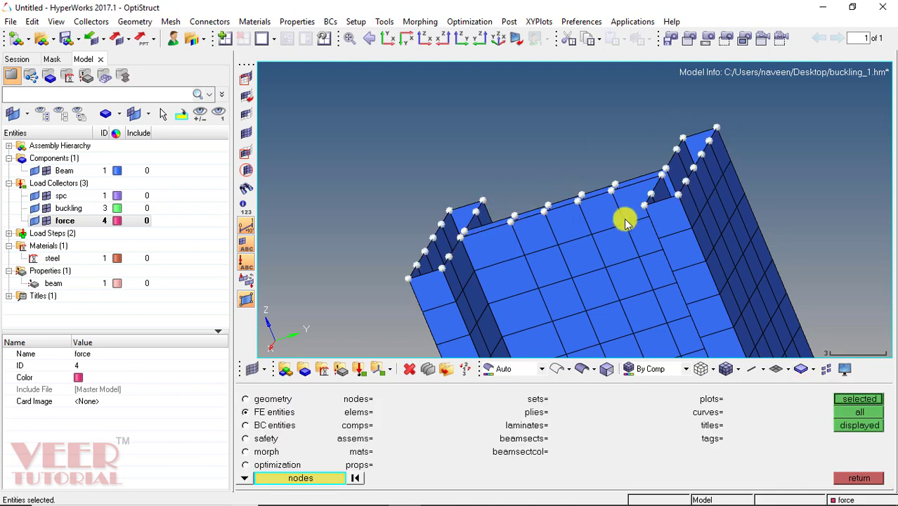
{"action": "left_click", "coordinate": [860, 399]}
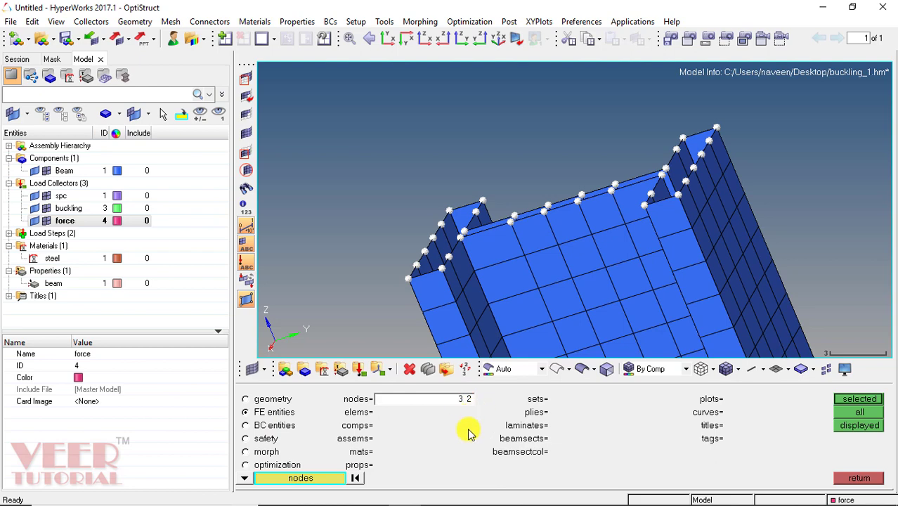
- Switch to Calculator to divide a unit load of 1 by 32, and leave the node count
{"action": "left_click_drag", "start_coordinate": [126, 48], "coordinate": [89, 28]}
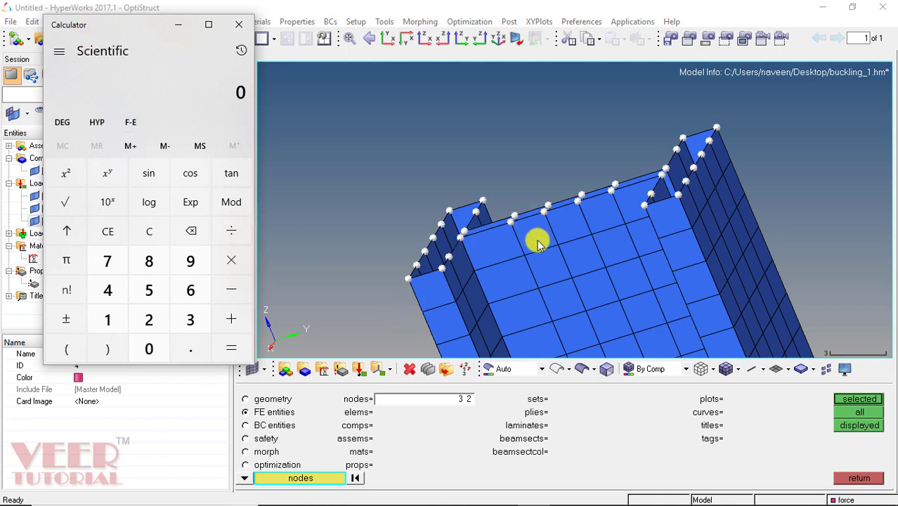
{"action": "left_click", "coordinate": [109, 319]}
{"action": "left_click", "coordinate": [237, 226]}
{"action": "left_click", "coordinate": [188, 320]}
{"action": "left_click", "coordinate": [149, 322]}
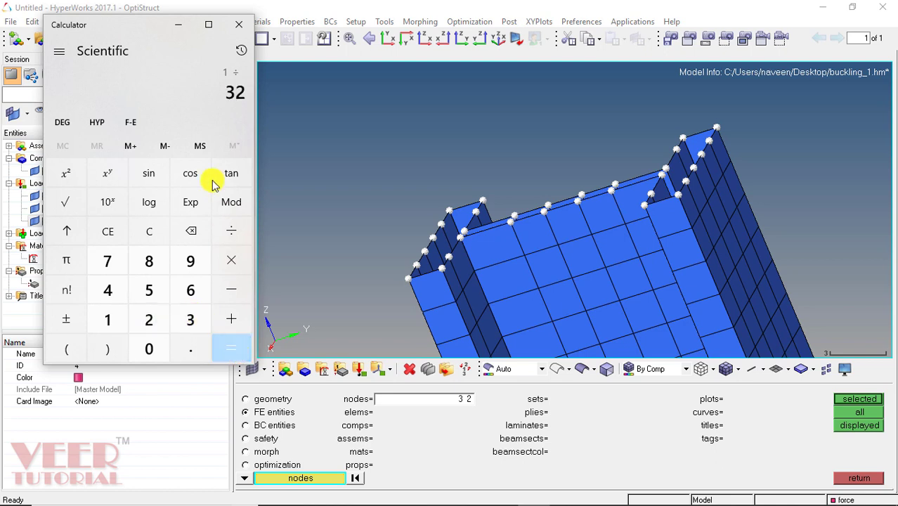
{"action": "key", "text": "Return"}
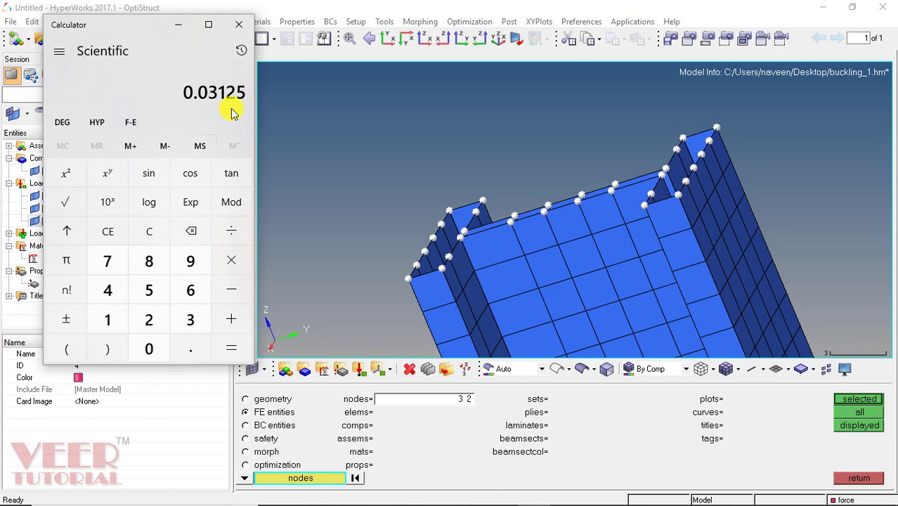
{"action": "left_click", "coordinate": [862, 483]}
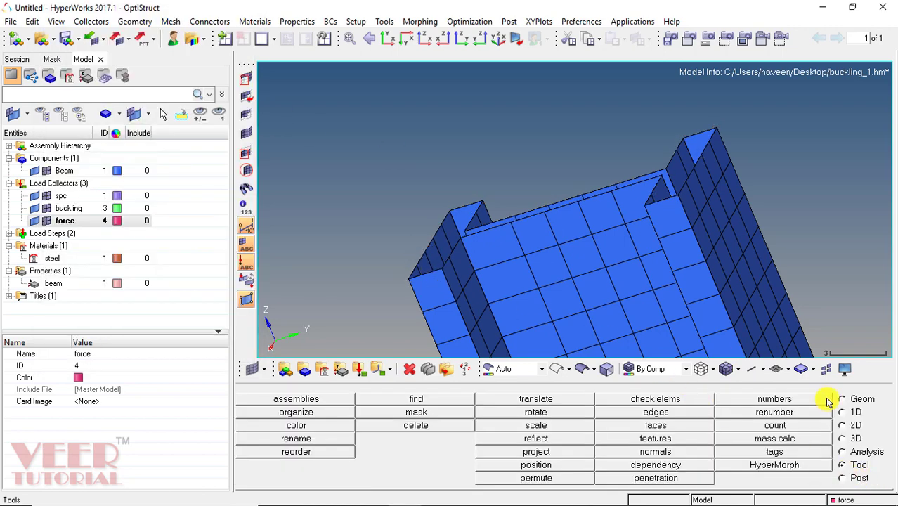
- Start creating forces for the force collector and set the magnitude to -3.125e-02 along the z-axis
{"action": "left_click", "coordinate": [842, 451]}
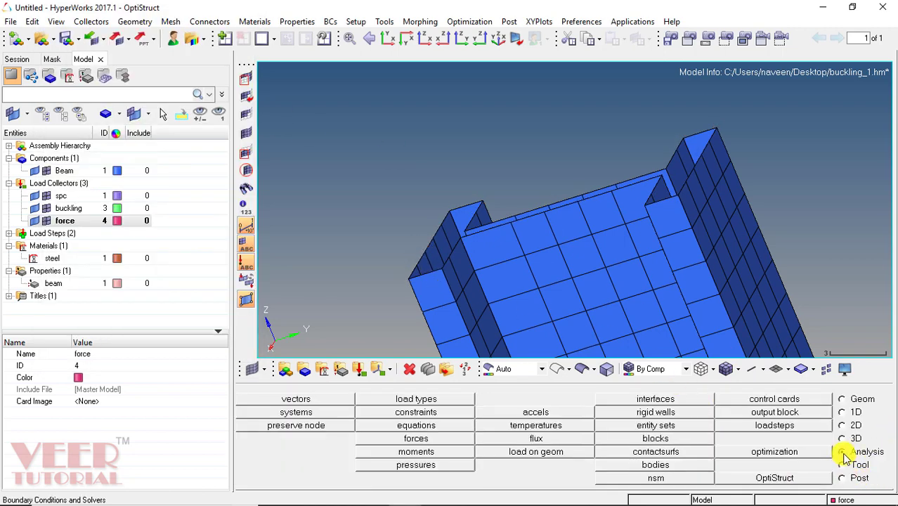
{"action": "left_click", "coordinate": [410, 441]}
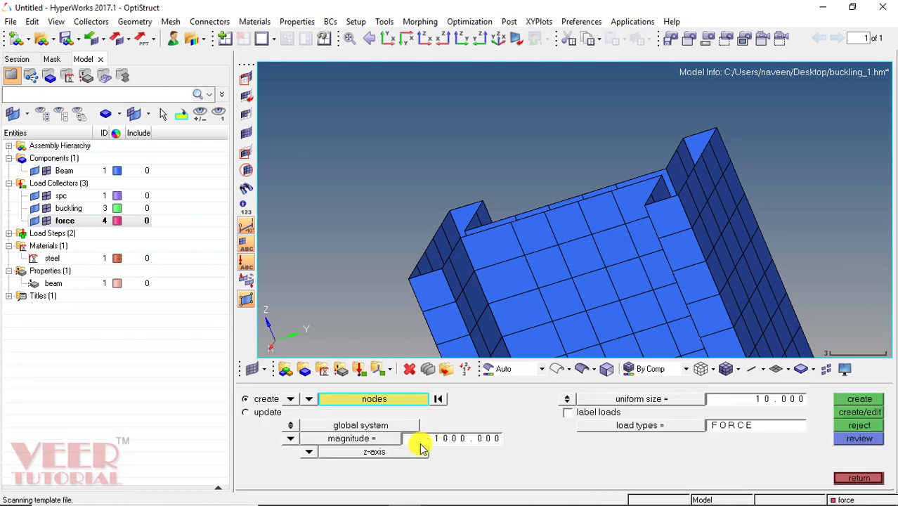
{"action": "left_click", "coordinate": [441, 441]}
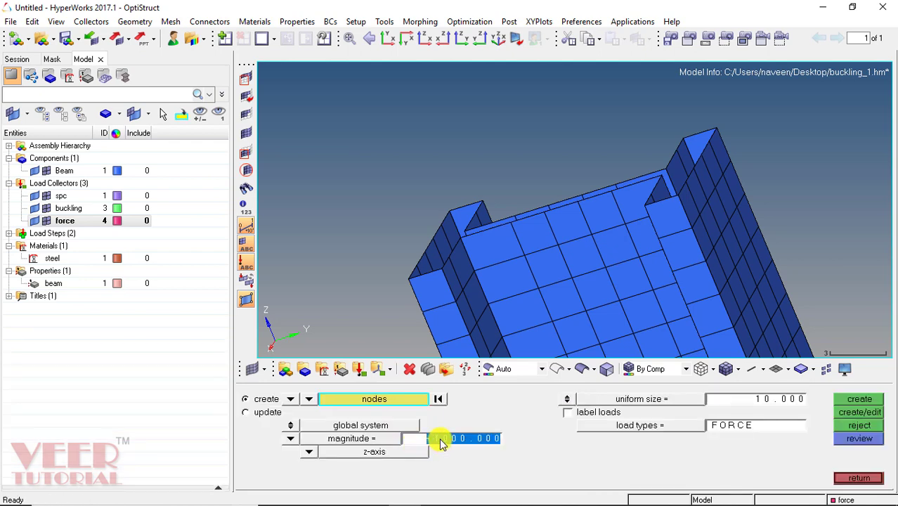
{"action": "type", "text": "02"}
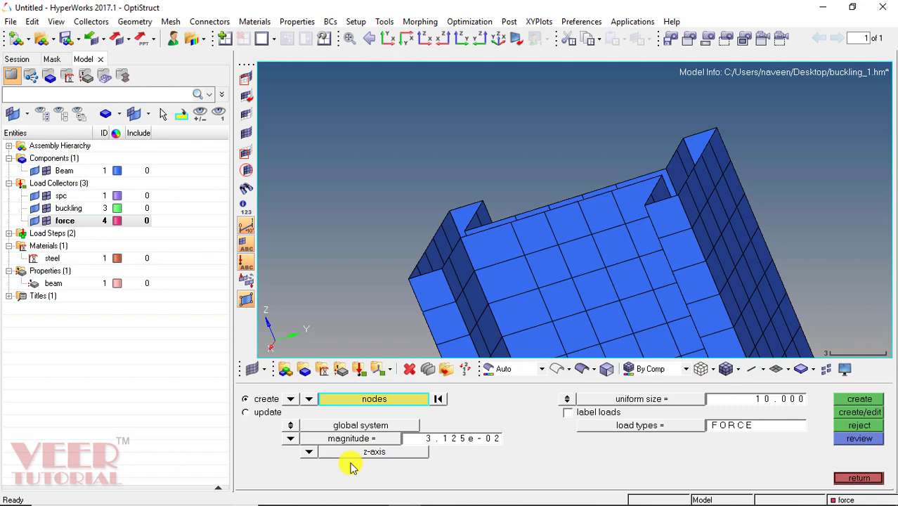
{"action": "left_click", "coordinate": [447, 439]}
{"action": "key", "text": "BackSpace"}
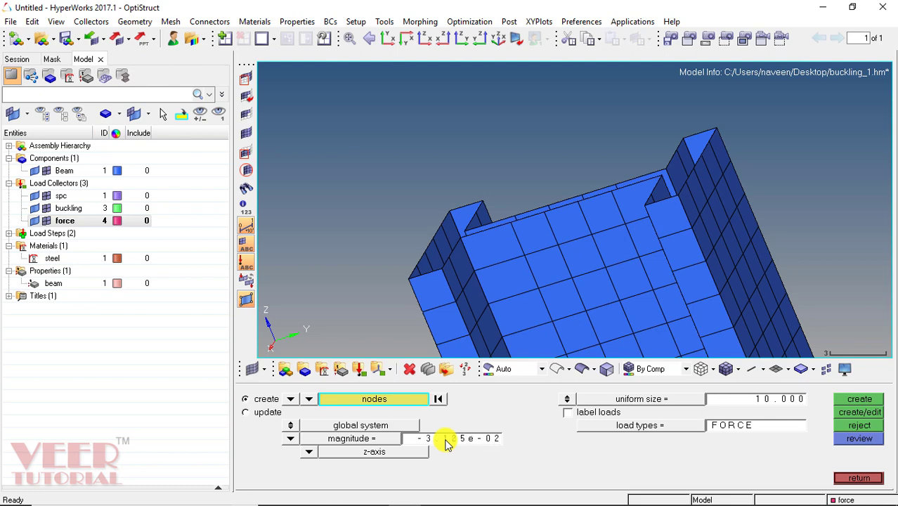
- Create the -3.125e-02 z-axis forces on all end-face nodes, selecting them on a plane defined by three nodes along the upper edge
{"action": "left_click", "coordinate": [374, 398]}
{"action": "left_click", "coordinate": [415, 414]}
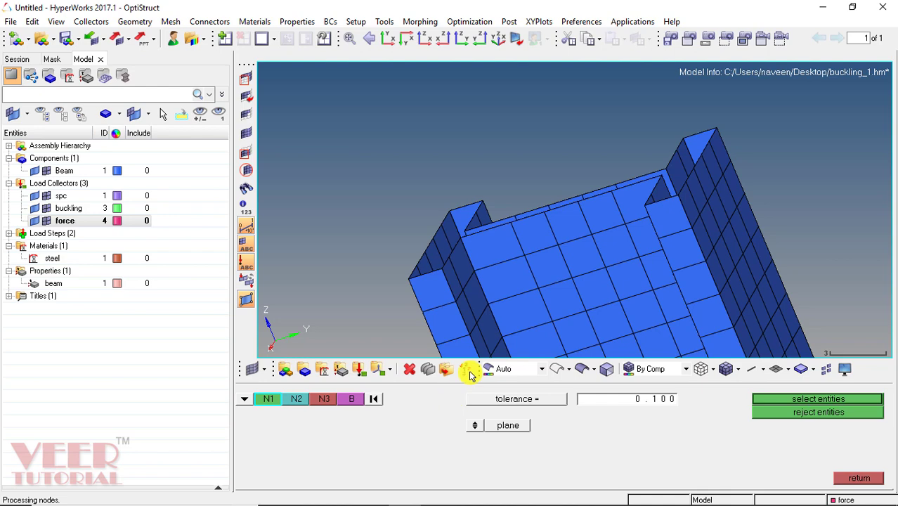
{"action": "left_click", "coordinate": [511, 221]}
{"action": "left_click", "coordinate": [515, 214]}
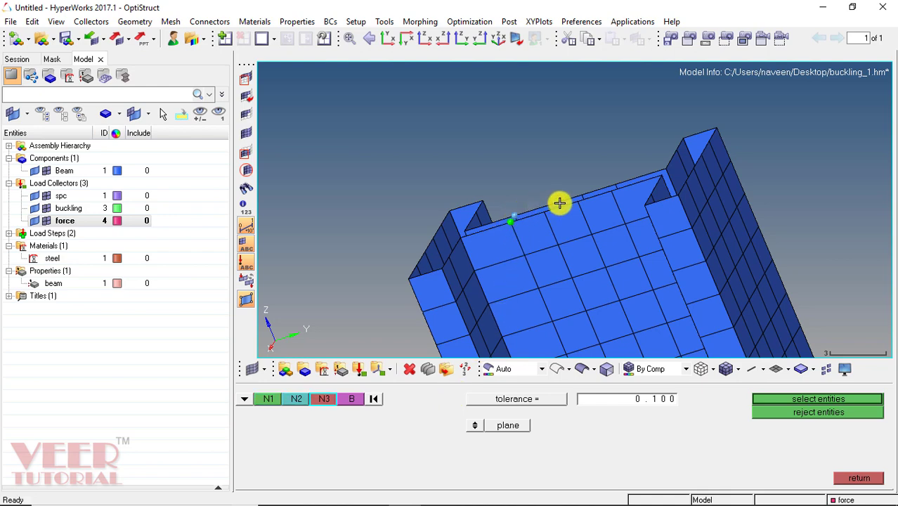
{"action": "left_click", "coordinate": [548, 206]}
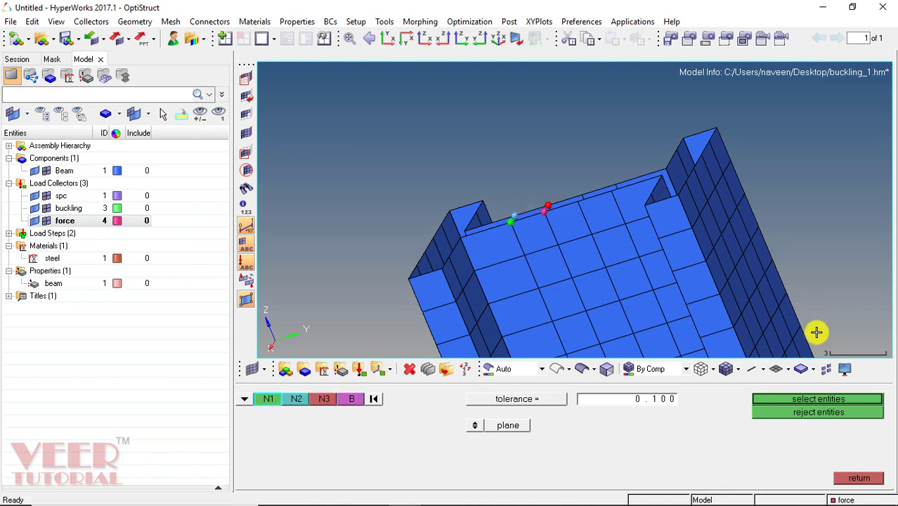
{"action": "left_click", "coordinate": [817, 397]}
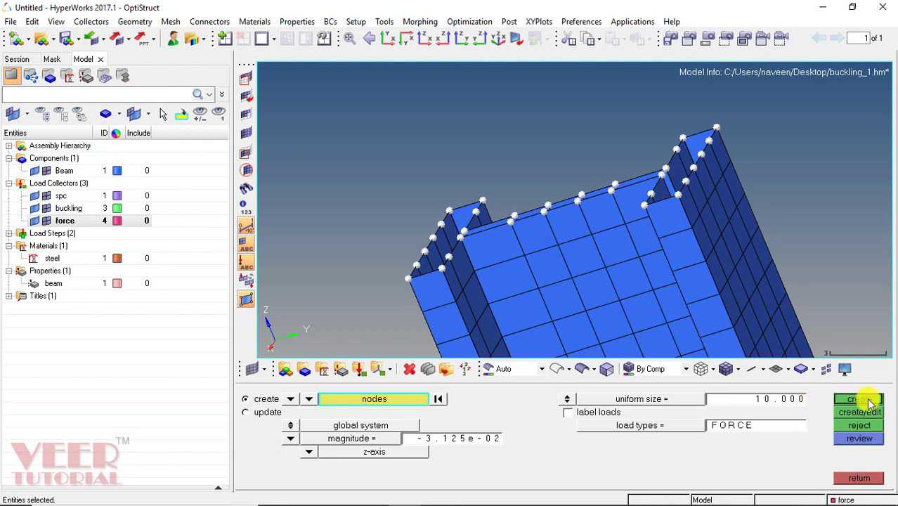
{"action": "left_click", "coordinate": [869, 402]}
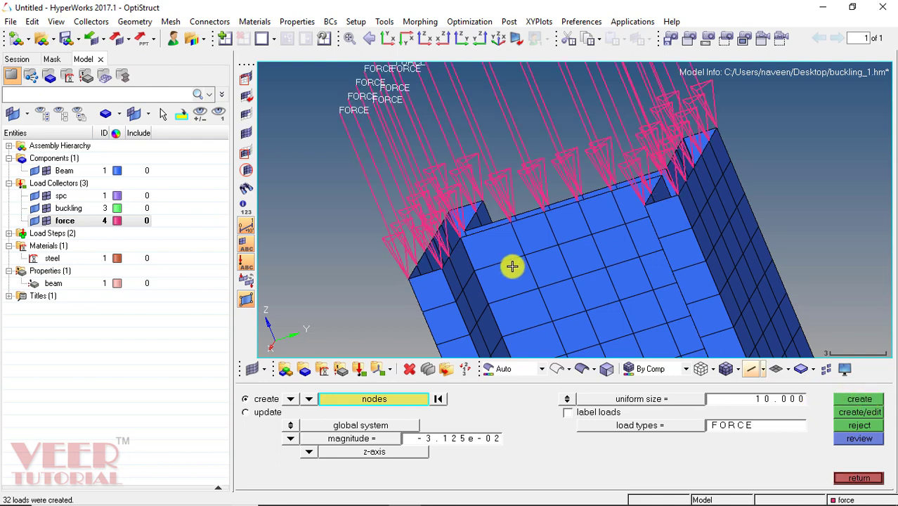
{"action": "left_click", "coordinate": [857, 478]}
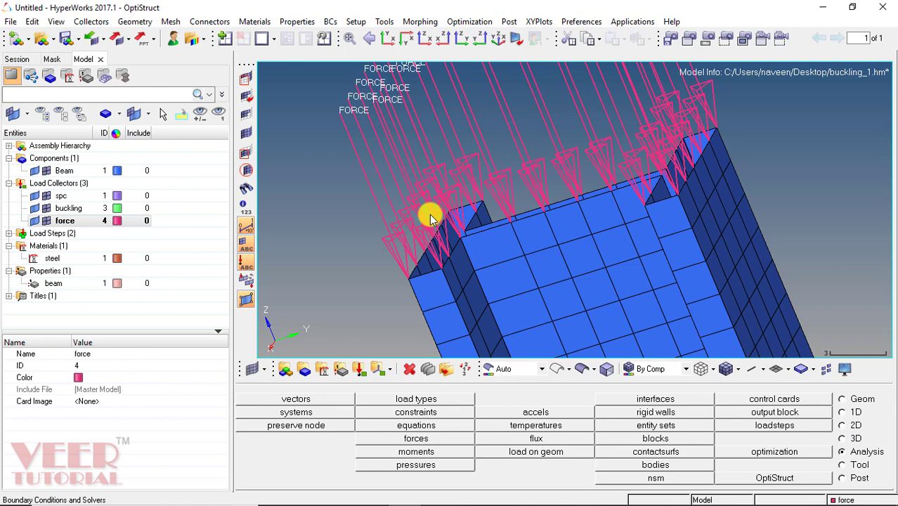
{"action": "scroll", "coordinate": [425, 218], "scroll_direction": "down", "scroll_amount": 5}
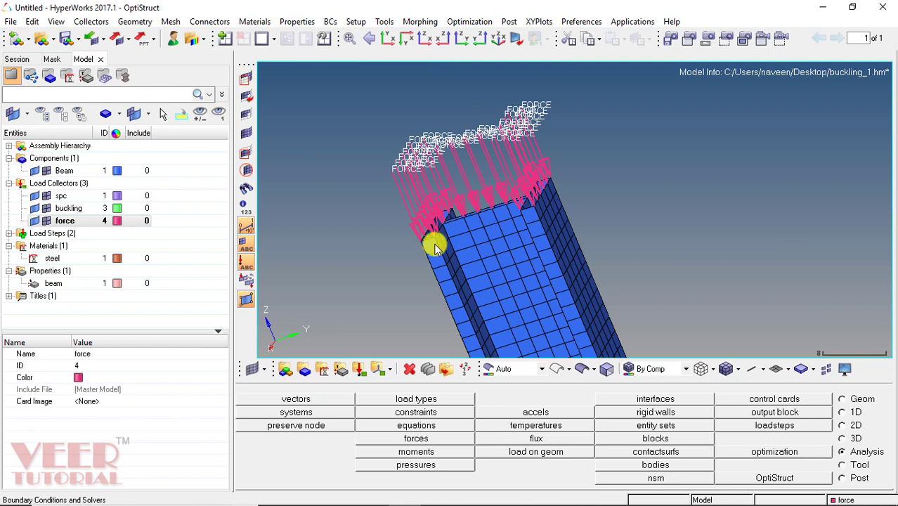
- Assign the force load collector as the LOAD of the linear static load step
{"action": "left_click", "coordinate": [9, 235]}
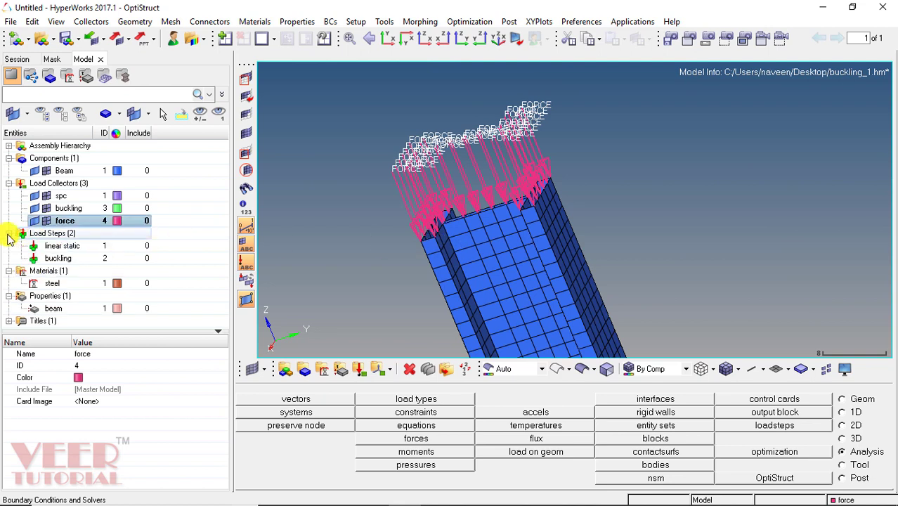
{"action": "left_click", "coordinate": [70, 245]}
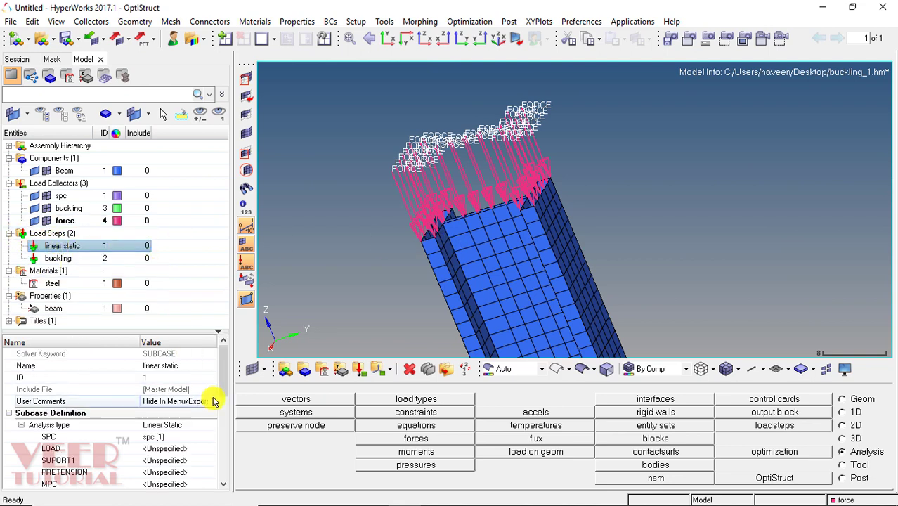
{"action": "left_click_drag", "start_coordinate": [225, 367], "coordinate": [225, 383]}
{"action": "scroll", "coordinate": [225, 383], "scroll_direction": "down", "scroll_amount": 1}
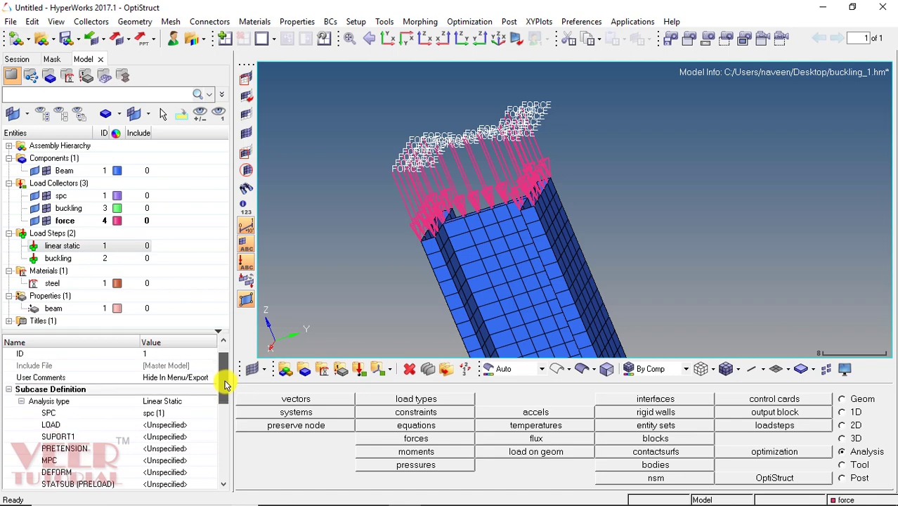
{"action": "left_click", "coordinate": [100, 425]}
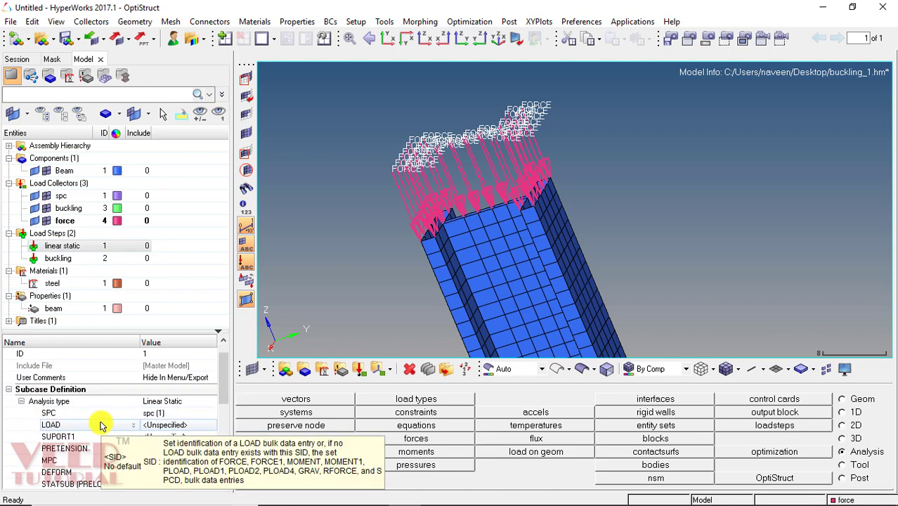
{"action": "left_click", "coordinate": [166, 425]}
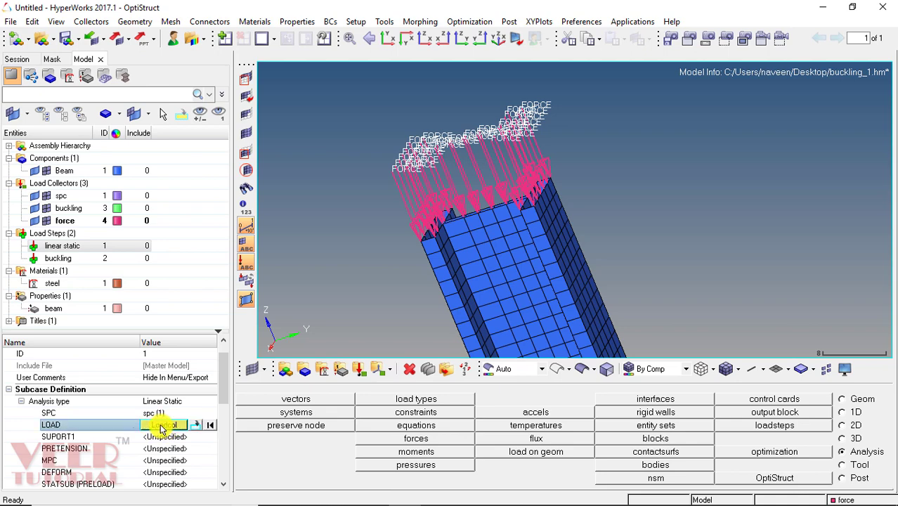
{"action": "left_click", "coordinate": [165, 425]}
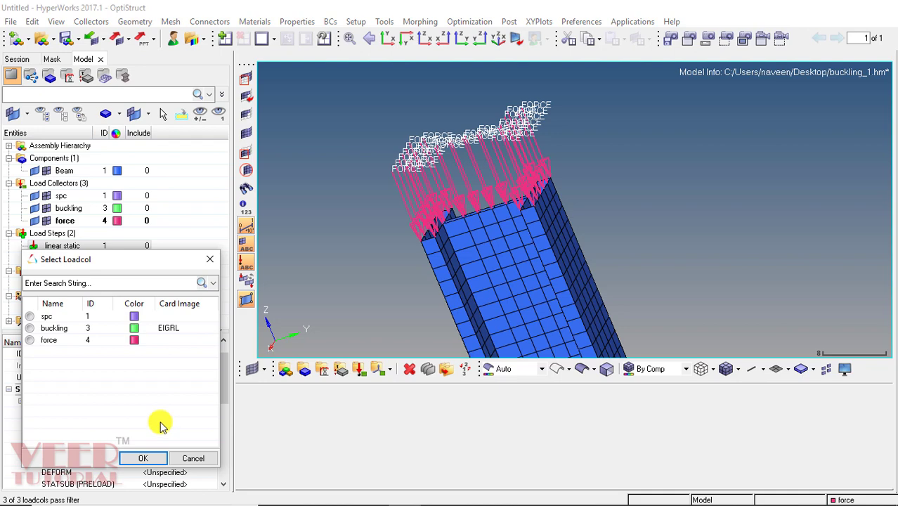
{"action": "left_click", "coordinate": [34, 343]}
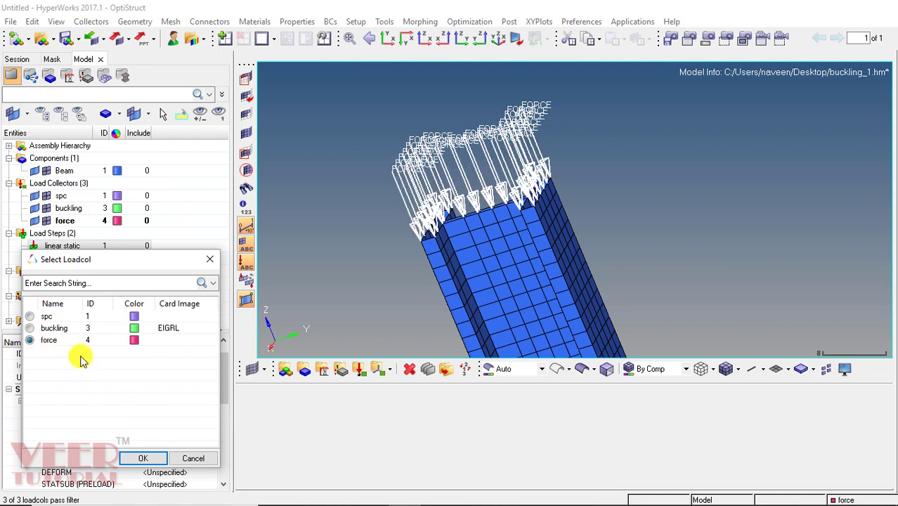
{"action": "left_click", "coordinate": [142, 458]}
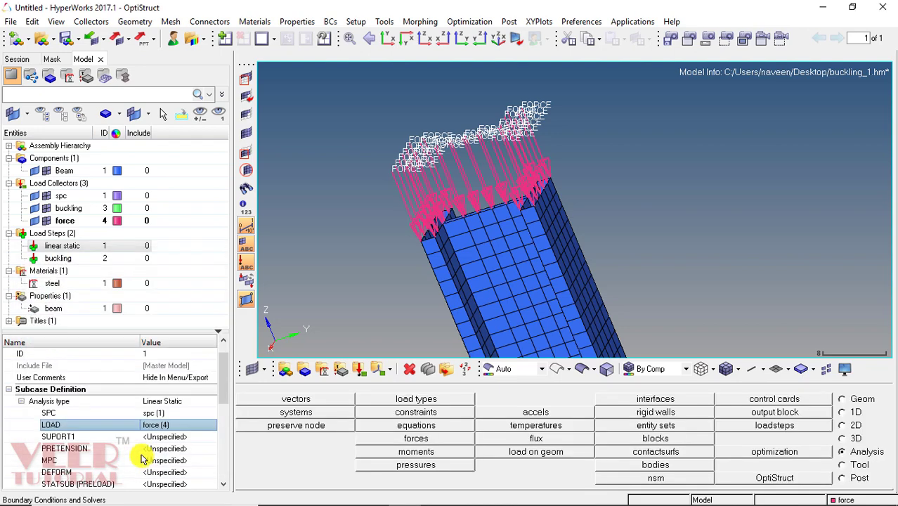
- Check the buckling load step's STATSUB and METHOD references, and run the OptiStruct analysis, overwriting buckling_1.fem
{"action": "left_click", "coordinate": [67, 258]}
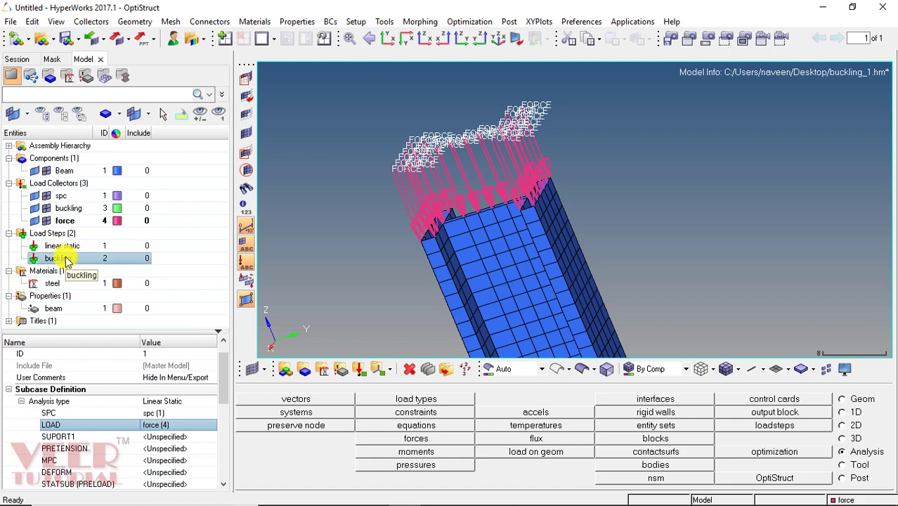
{"action": "left_click_drag", "start_coordinate": [227, 370], "coordinate": [224, 397]}
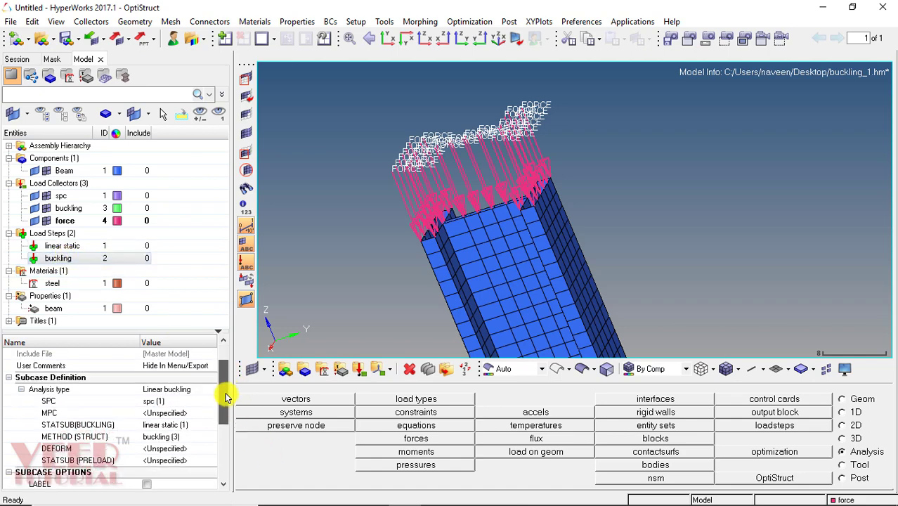
{"action": "left_click", "coordinate": [46, 425]}
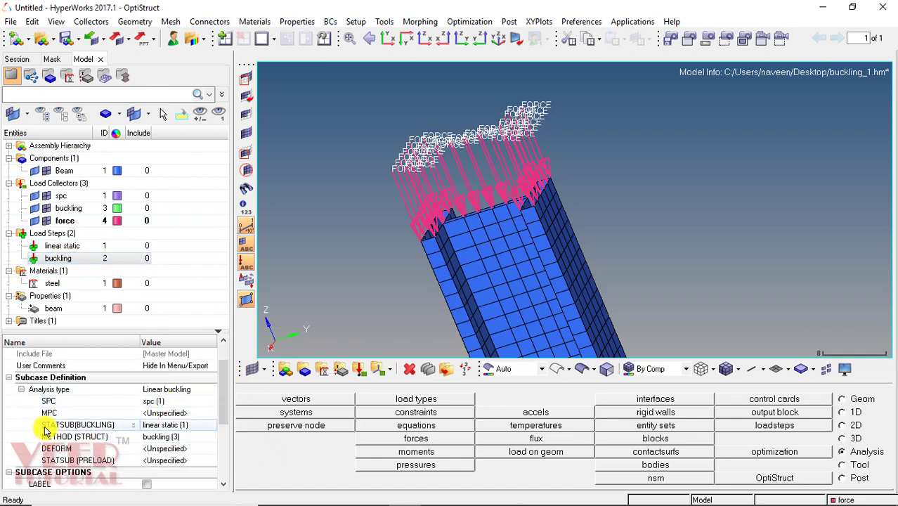
{"action": "left_click", "coordinate": [159, 436]}
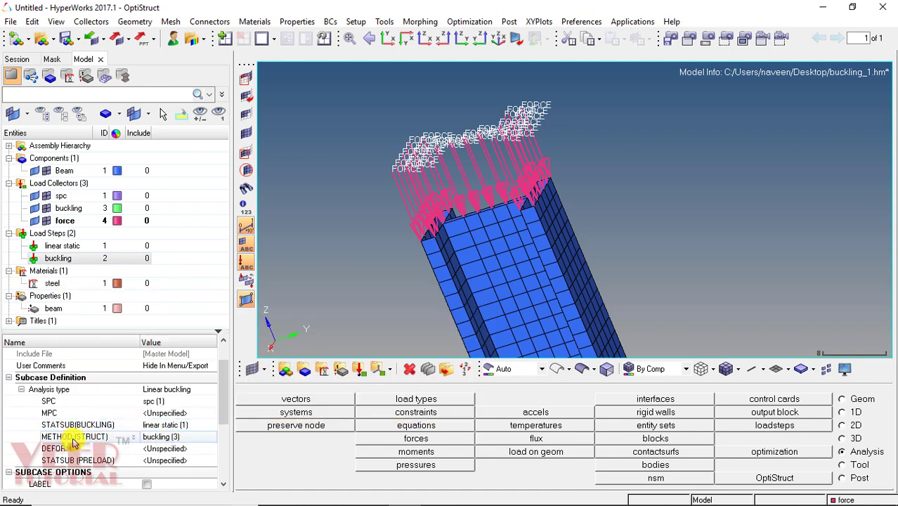
{"action": "left_click", "coordinate": [166, 425]}
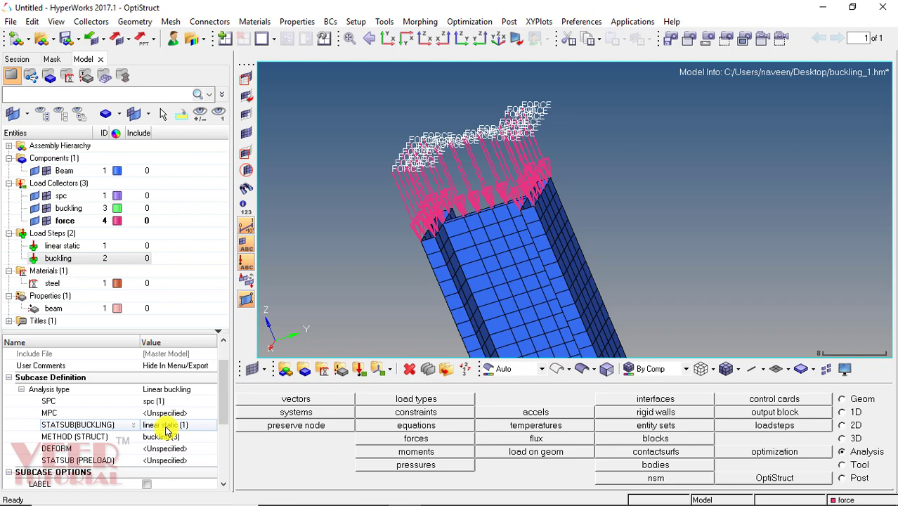
{"action": "left_click", "coordinate": [773, 478]}
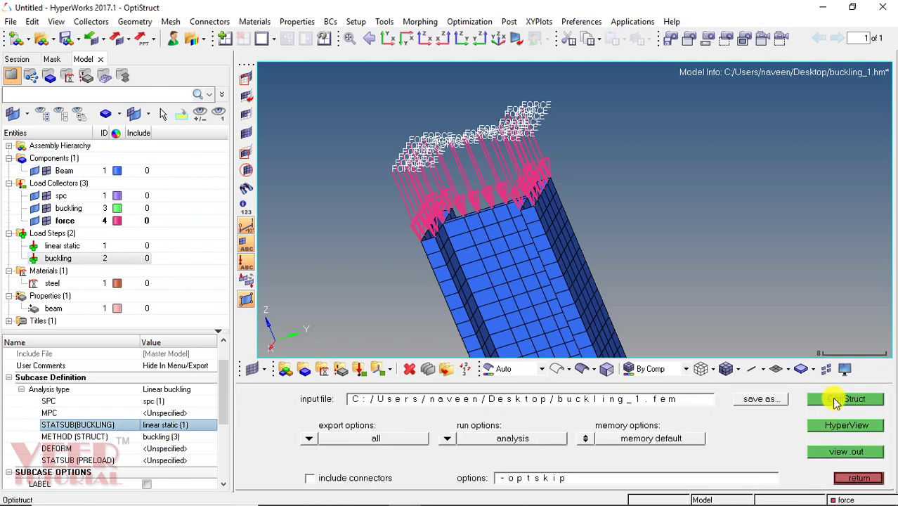
{"action": "left_click", "coordinate": [836, 400]}
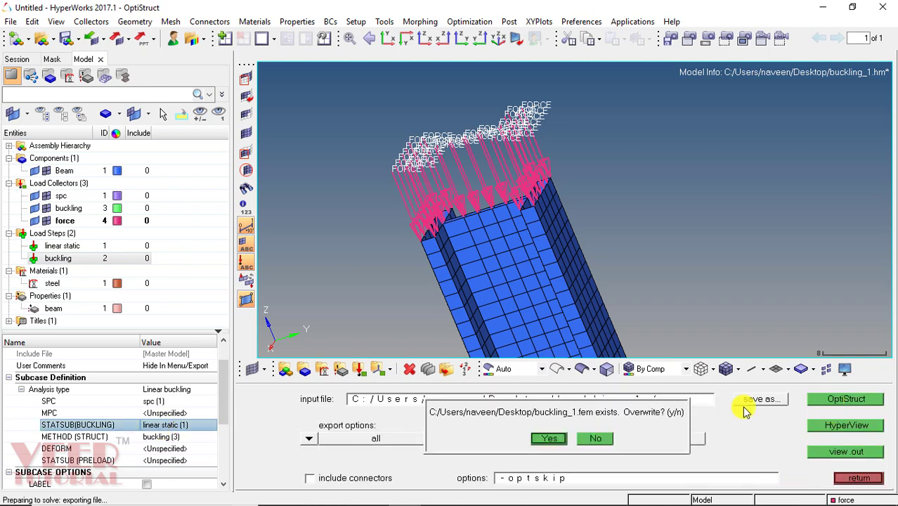
{"action": "left_click", "coordinate": [546, 439]}
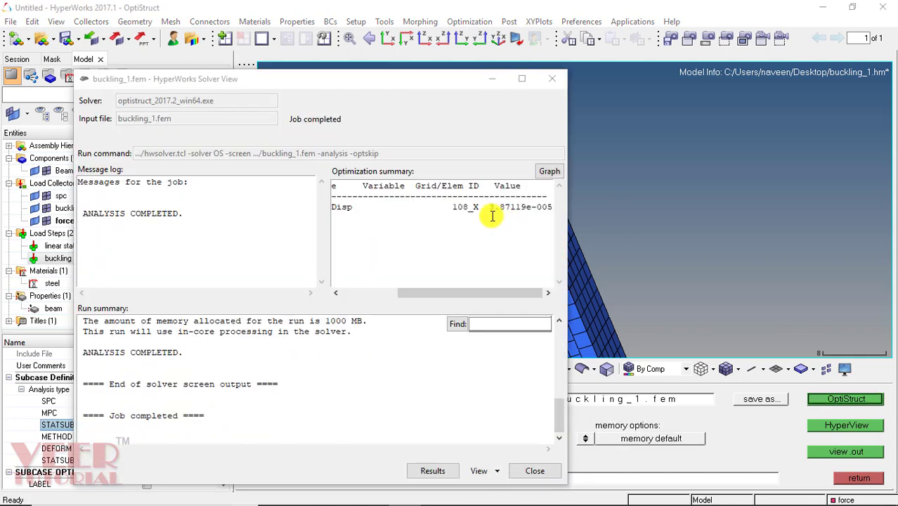
- Open the completed run's results in HyperView and show Mode 1 of Subcase 2 (buckling)
{"action": "left_click", "coordinate": [434, 470]}
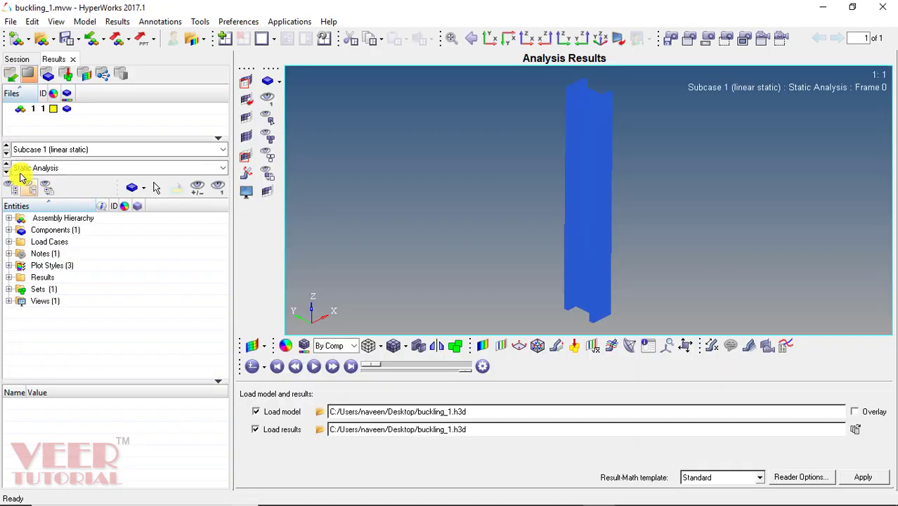
{"action": "left_click", "coordinate": [52, 149]}
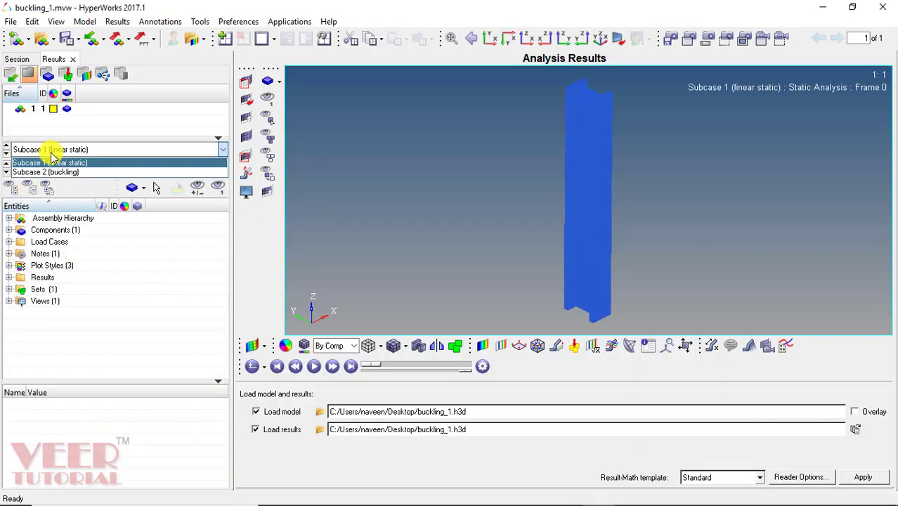
{"action": "left_click", "coordinate": [56, 160]}
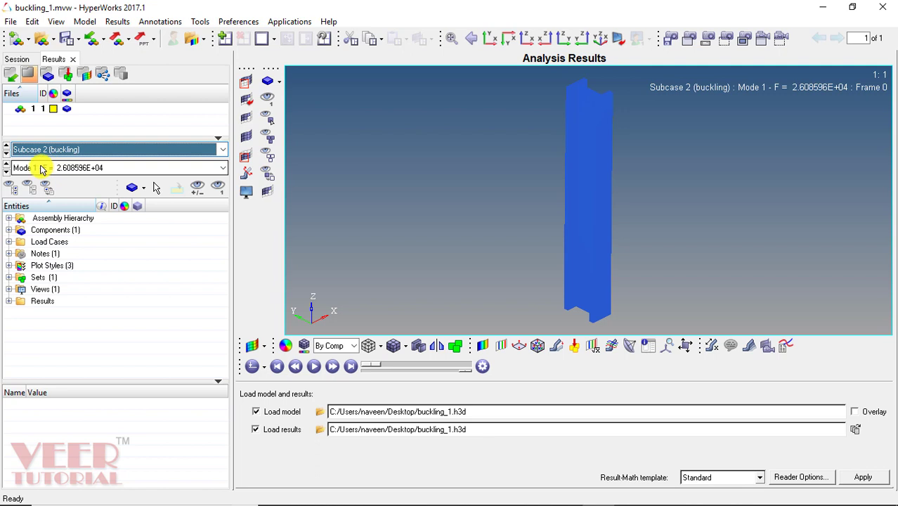
{"action": "left_click", "coordinate": [40, 169]}
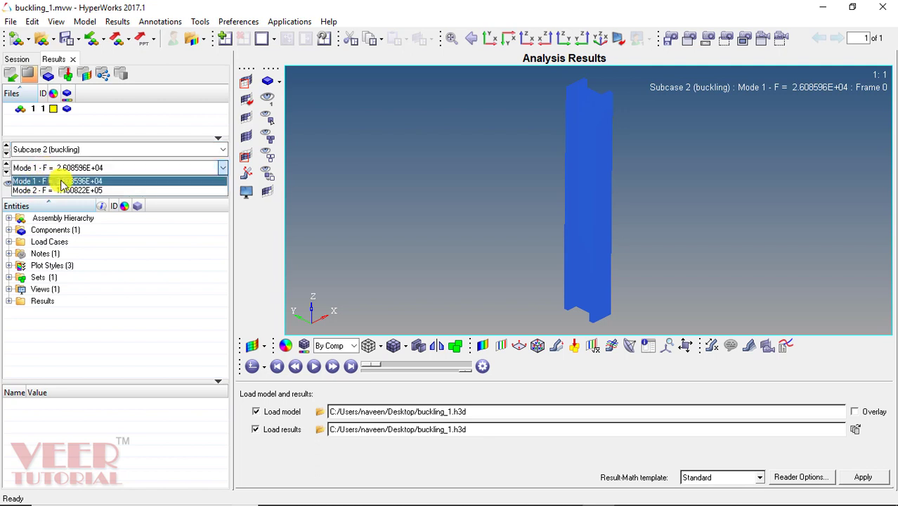
{"action": "left_click", "coordinate": [63, 178]}
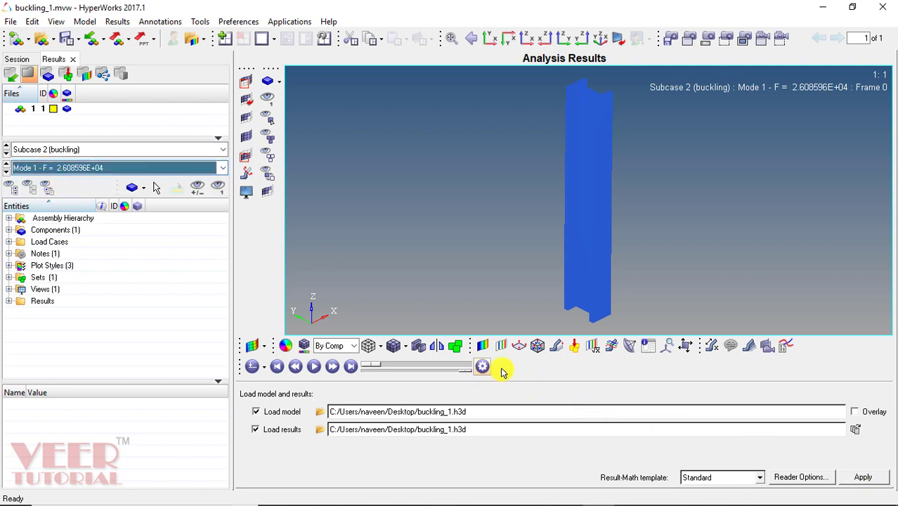
- Reload the buckling_1.h3d model and results, and contour the displacement magnitude for the linear static subcase
{"action": "left_click", "coordinate": [862, 477]}
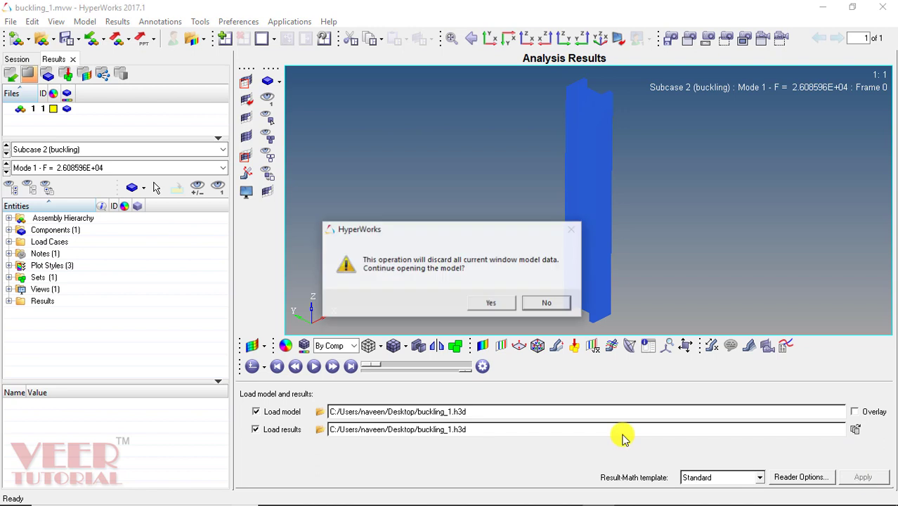
{"action": "left_click", "coordinate": [488, 303]}
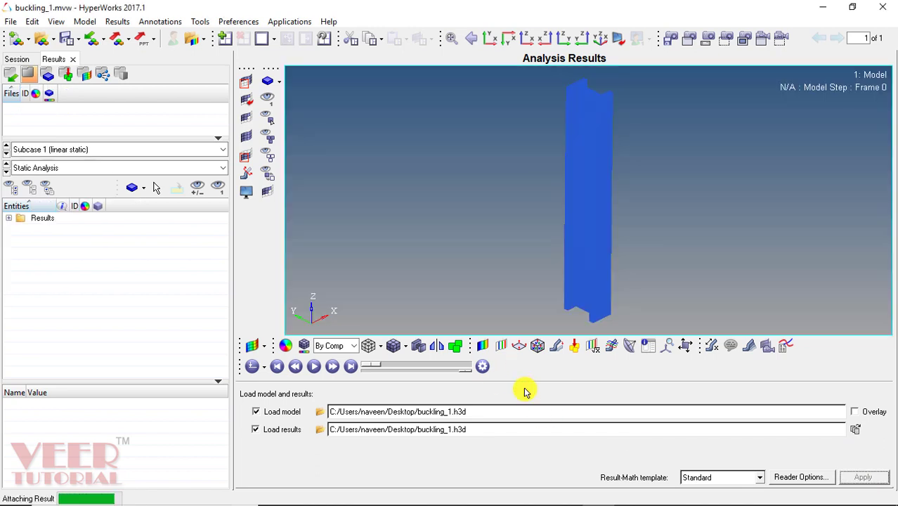
{"action": "left_click", "coordinate": [482, 345]}
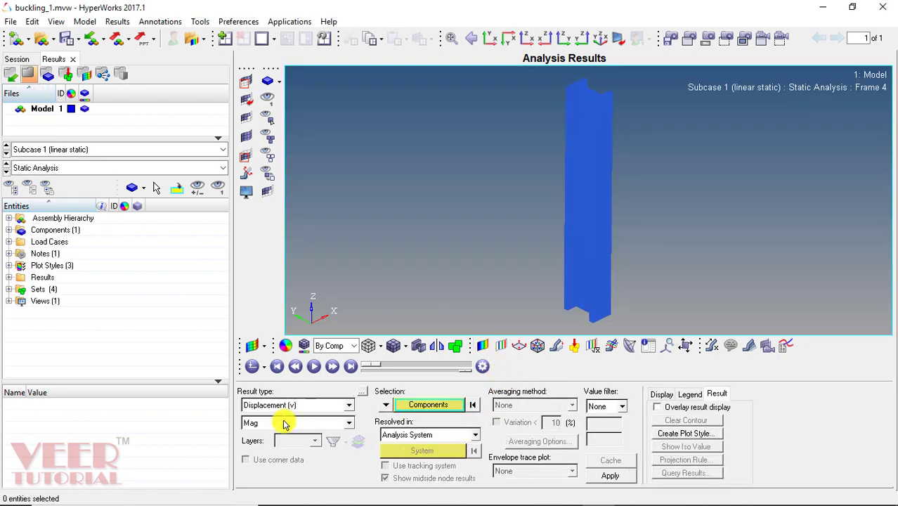
{"action": "left_click", "coordinate": [612, 474]}
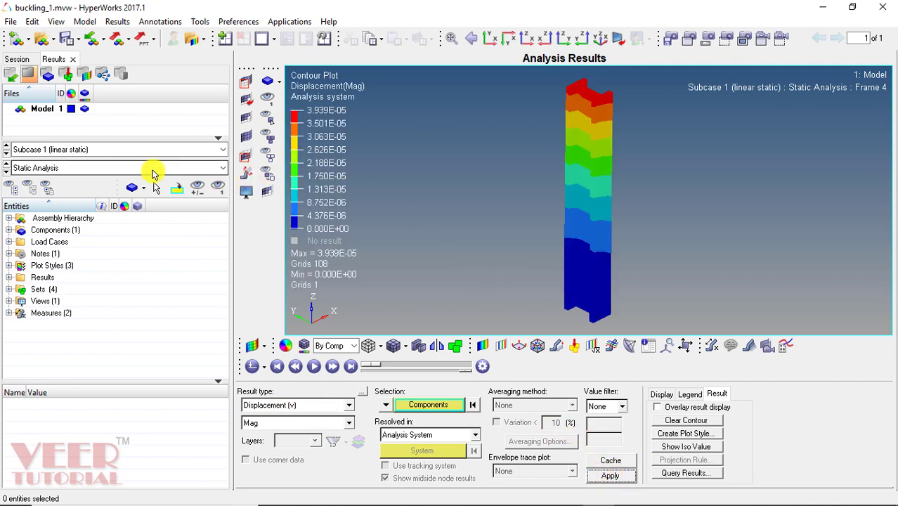
- Switch to Subcase 2 (buckling) and contour the Buckling Mode magnitude for Mode 1
{"action": "left_click", "coordinate": [110, 168]}
{"action": "left_click", "coordinate": [106, 168]}
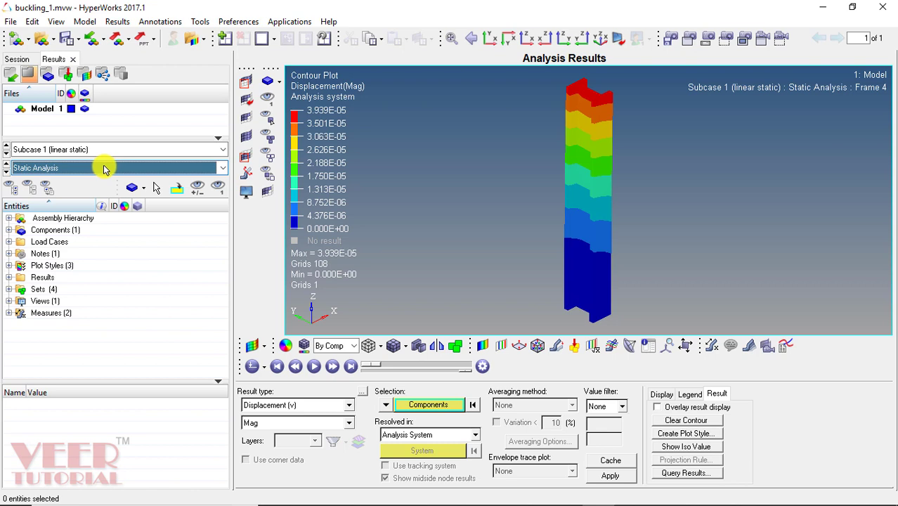
{"action": "left_click", "coordinate": [60, 149]}
{"action": "left_click", "coordinate": [51, 172]}
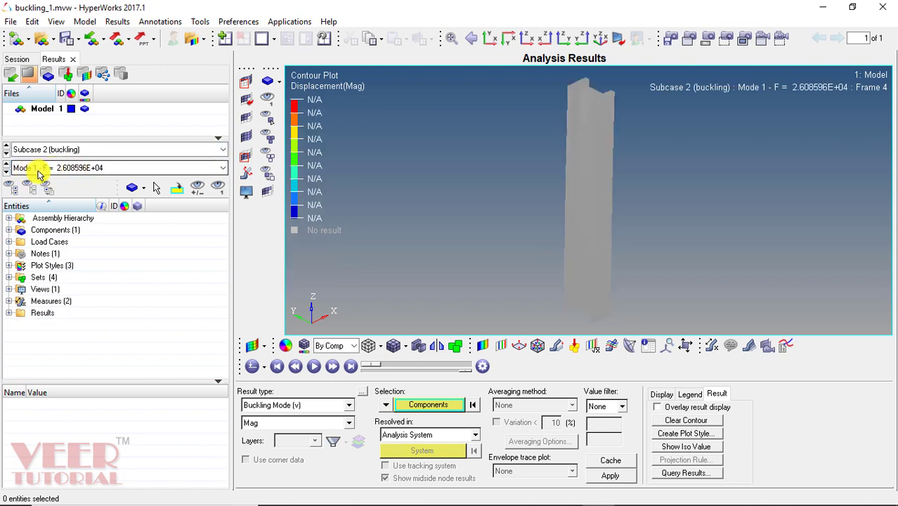
{"action": "left_click", "coordinate": [609, 476]}
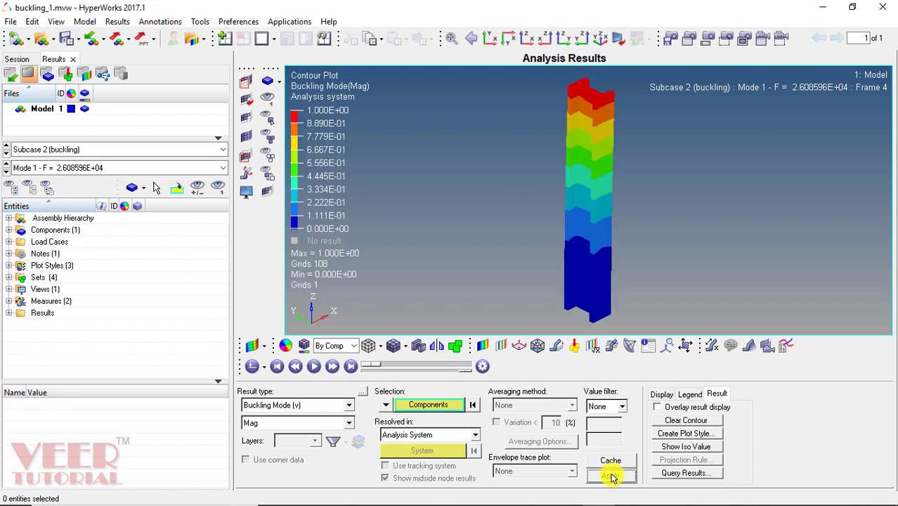
- Compare the load factors of Mode 1 and Mode 2 in the buckling subcase's mode list
{"action": "left_click", "coordinate": [83, 169]}
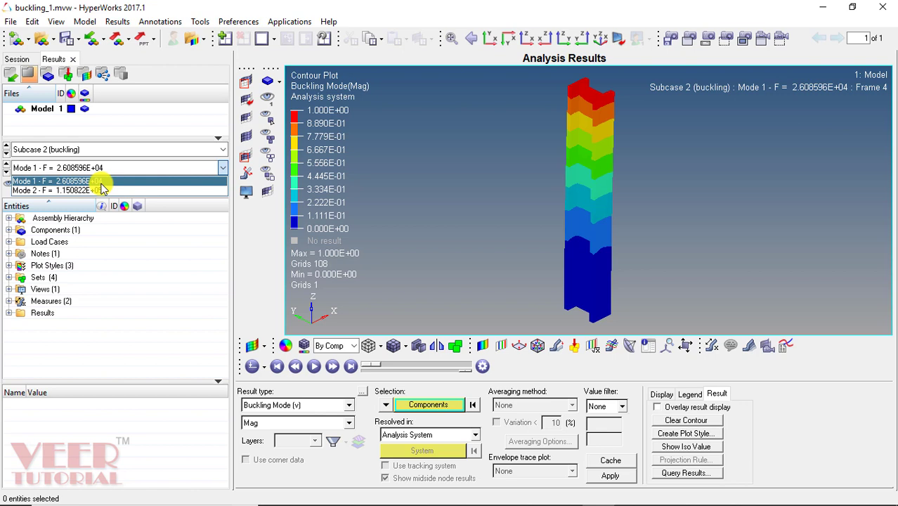
{"action": "left_click", "coordinate": [101, 182]}
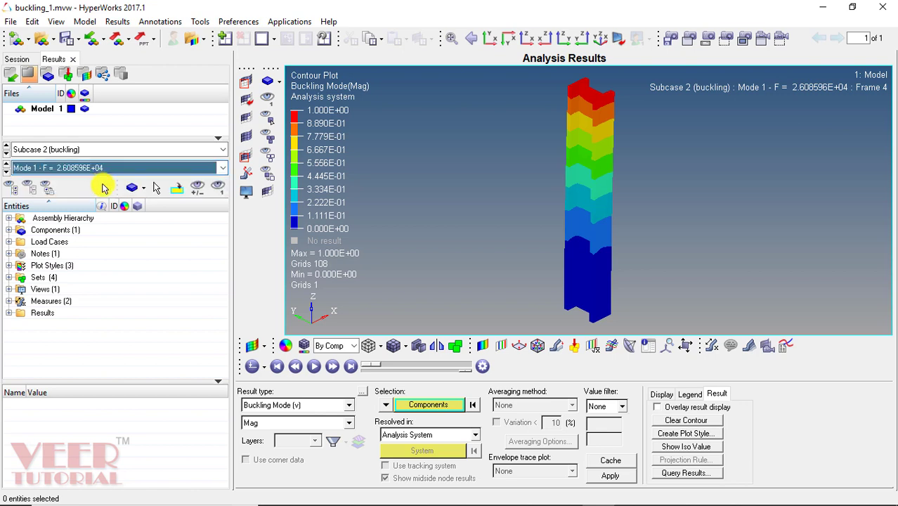
{"action": "left_click", "coordinate": [90, 169]}
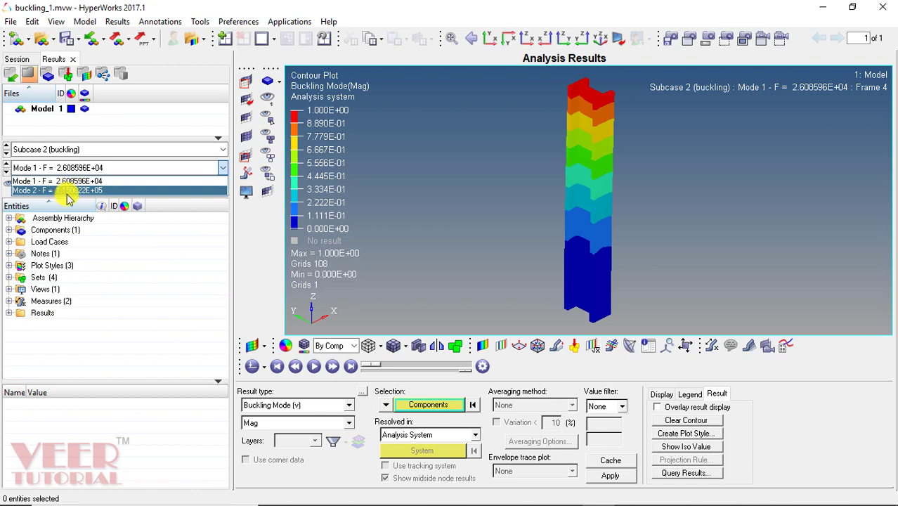
{"action": "left_click", "coordinate": [102, 190]}
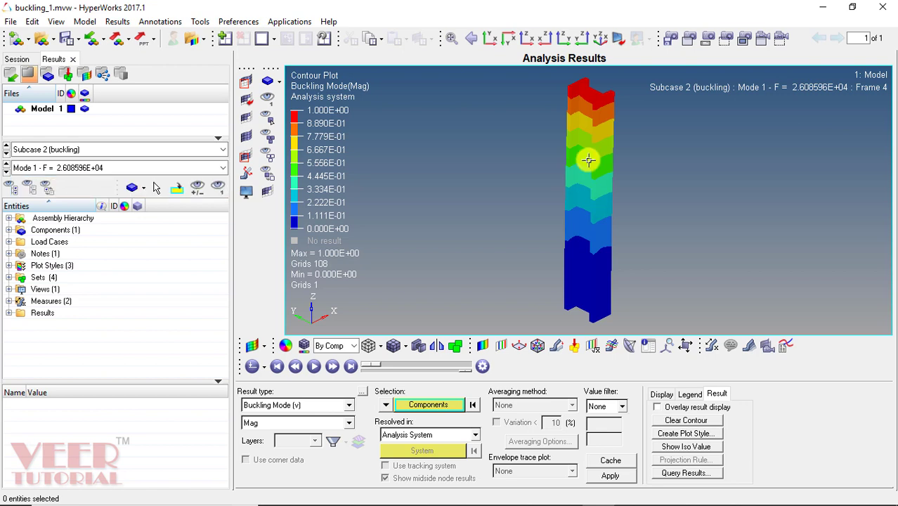